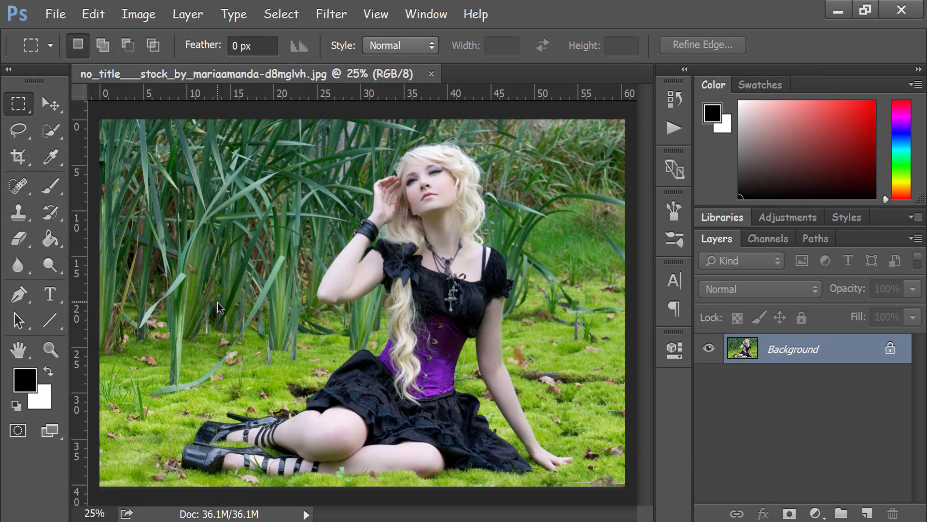
Open the Layers panel's new fill or adjustment layer menu for the meadow portrait.
click(815, 513)
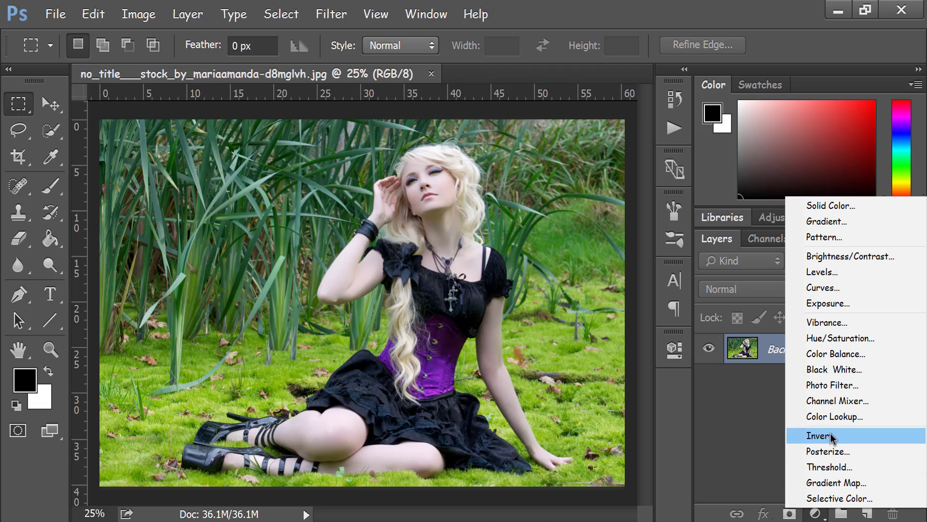
Add a Channel Mixer adjustment layer with Blue as the output channel.
click(838, 402)
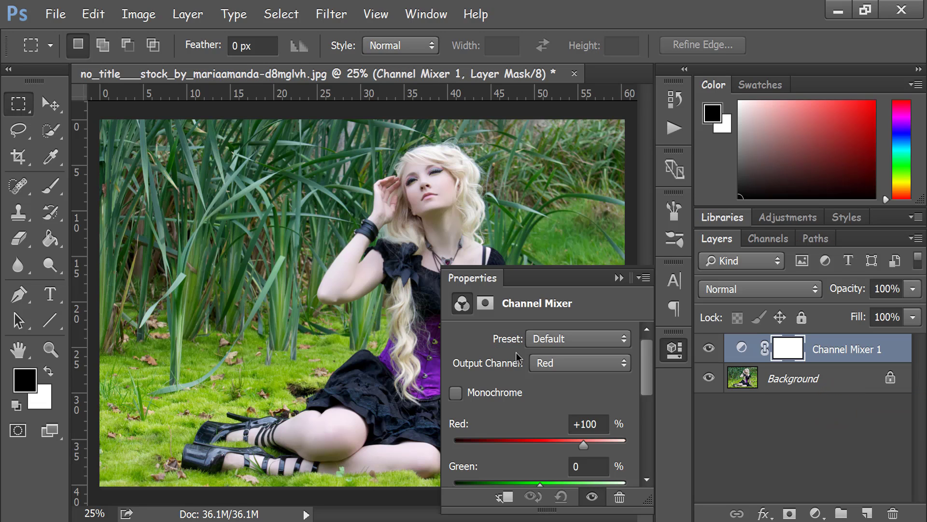
scroll(517, 357, down, 2)
scroll(517, 357, up, 1)
click(550, 346)
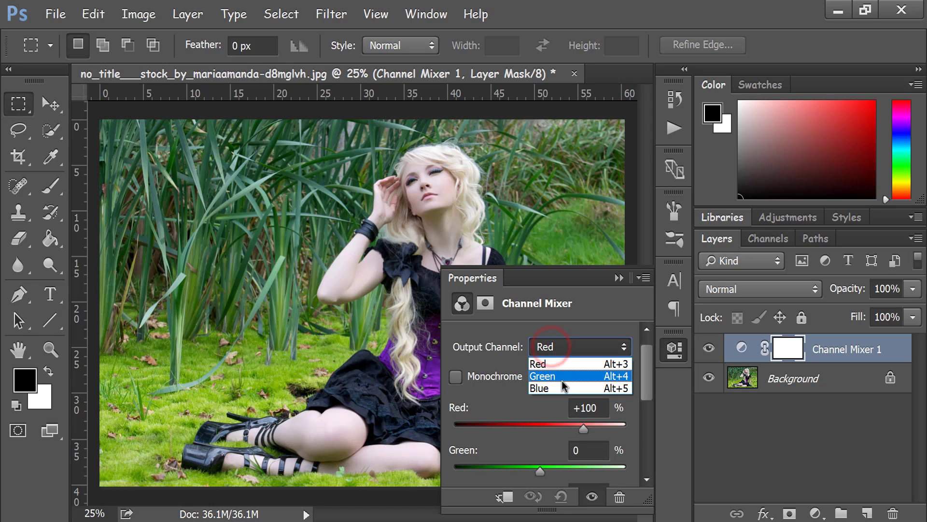
click(563, 388)
scroll(531, 413, down, 1)
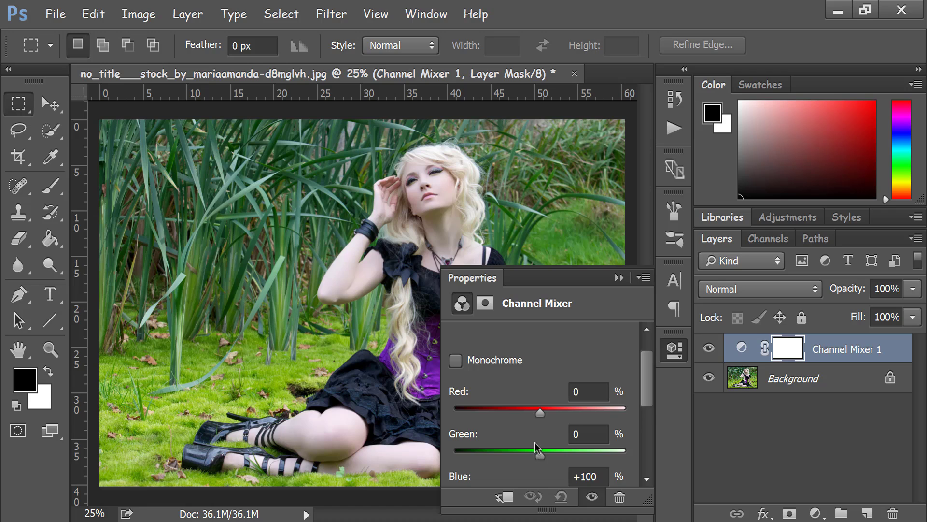
scroll(535, 443, down, 2)
scroll(555, 466, down, 2)
scroll(555, 468, down, 1)
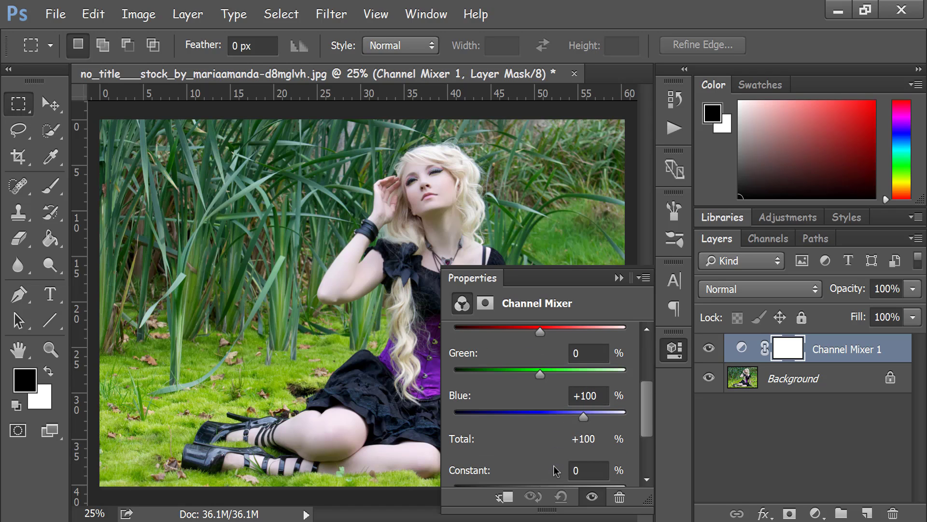
scroll(554, 468, down, 1)
scroll(555, 464, down, 1)
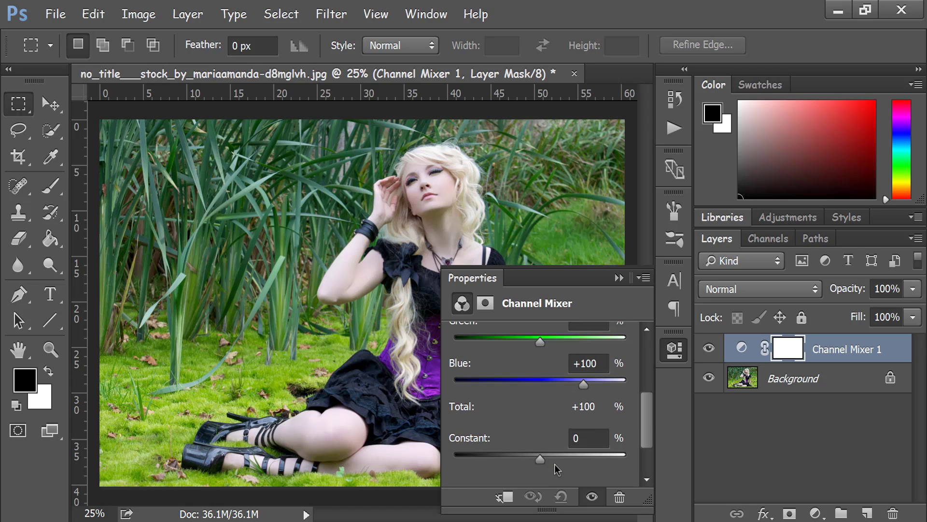
scroll(554, 464, up, 1)
scroll(554, 464, up, 1)
Set the Channel Mixer to Green +200 and Blue -100, toggling its visibility to compare.
drag(540, 375, 622, 384)
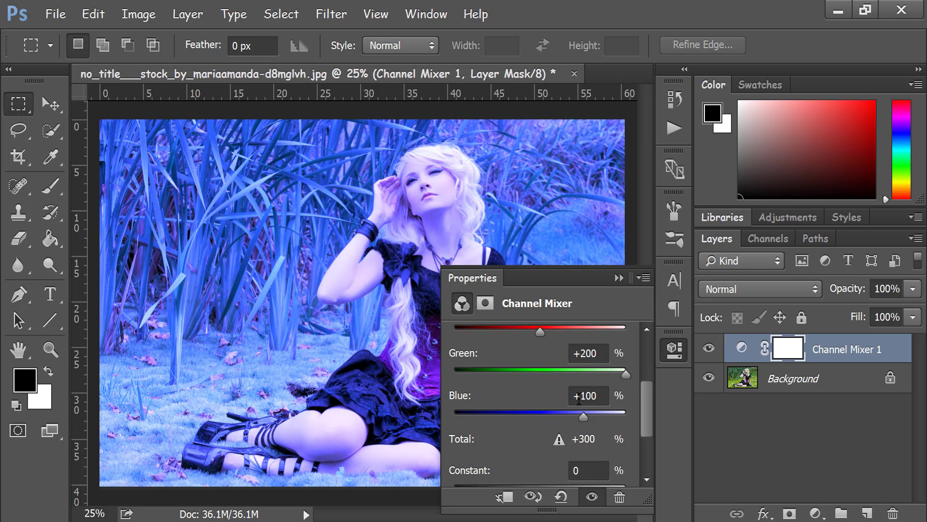
click(578, 399)
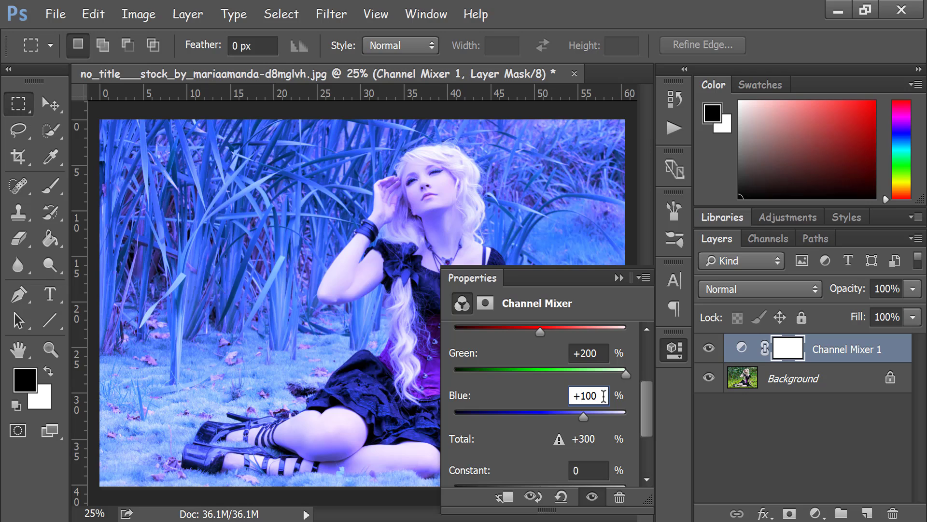
key(BackSpace)
text(-)
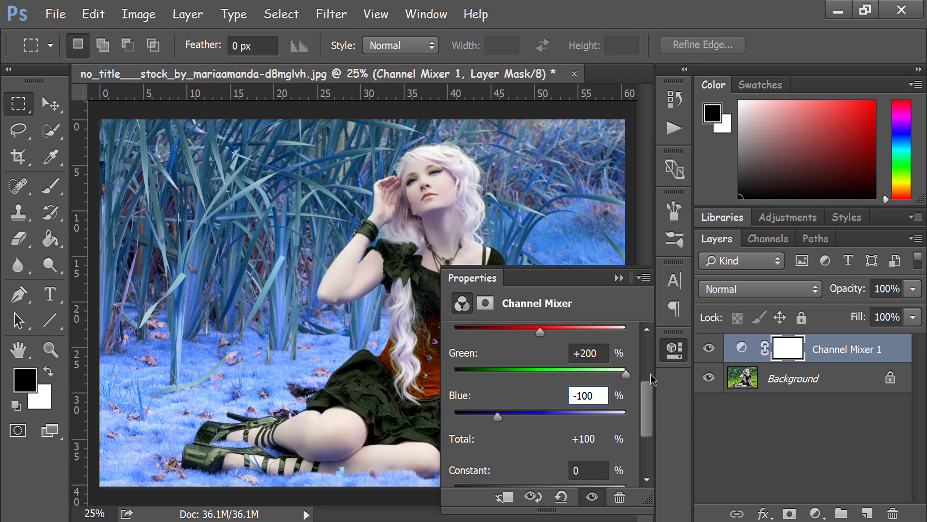
click(678, 358)
click(706, 351)
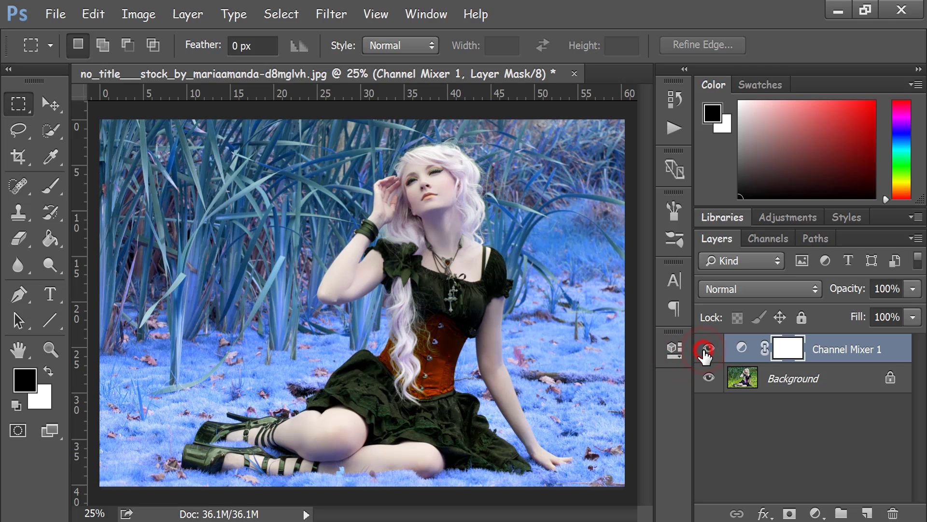
click(816, 513)
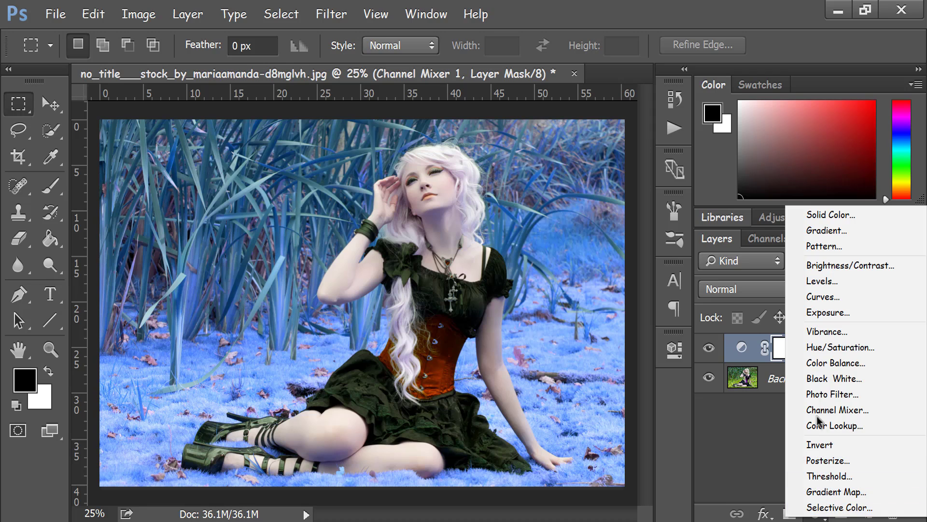
Add a Hue/Saturation layer on Blues, raising Lightness and slightly lowering Saturation.
click(841, 347)
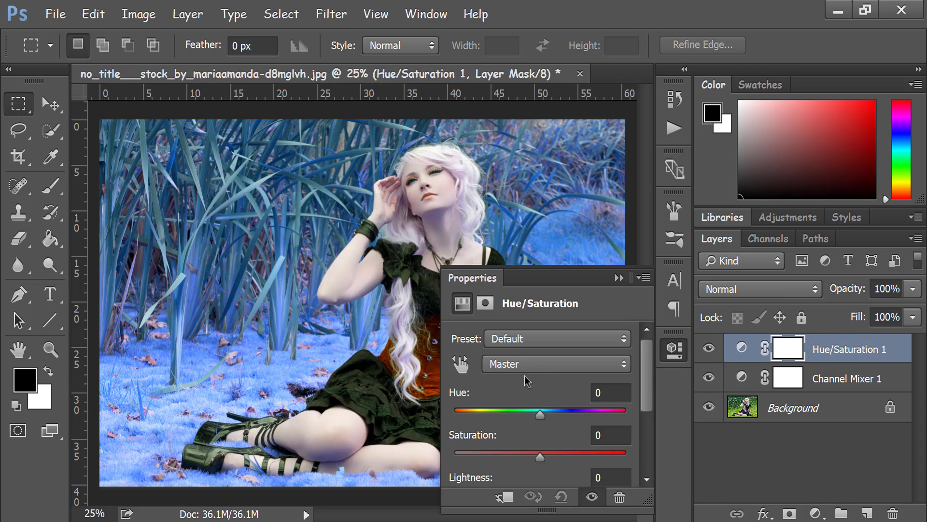
scroll(524, 375, down, 1)
click(535, 347)
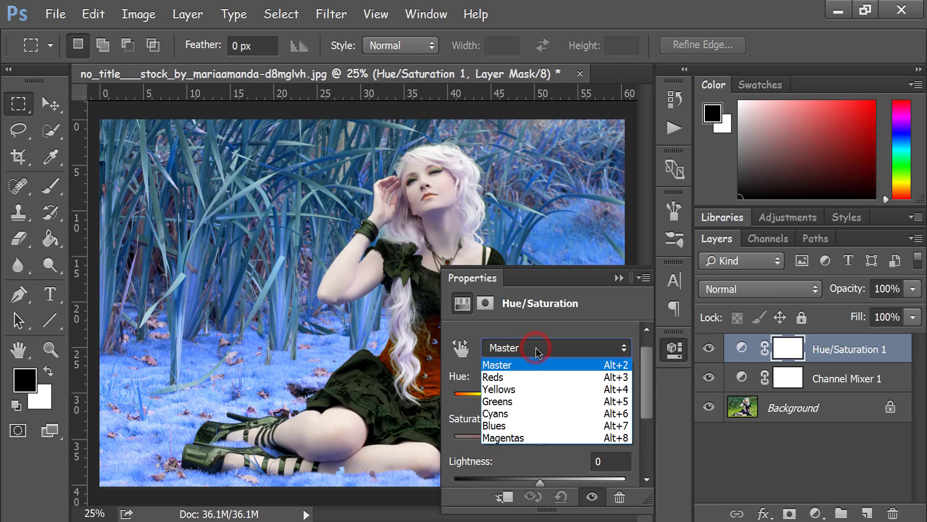
click(528, 425)
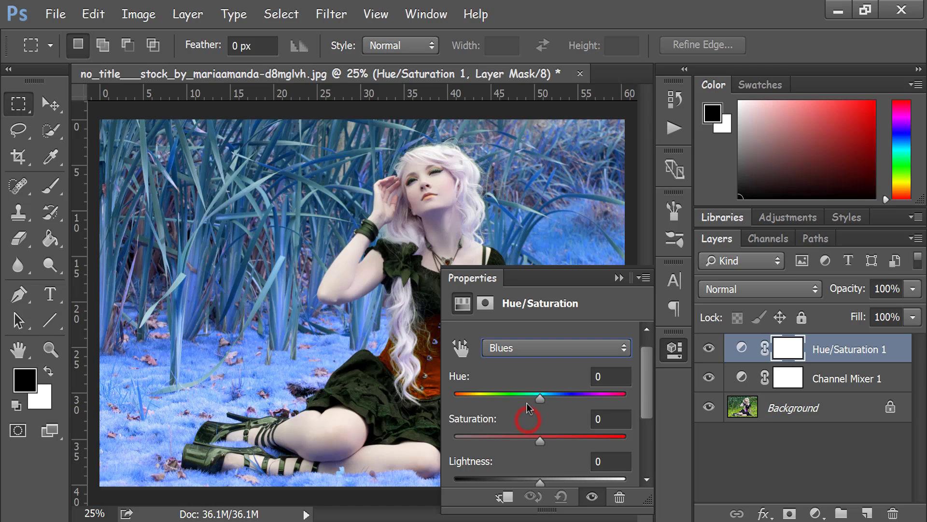
scroll(526, 403, down, 1)
scroll(526, 406, down, 1)
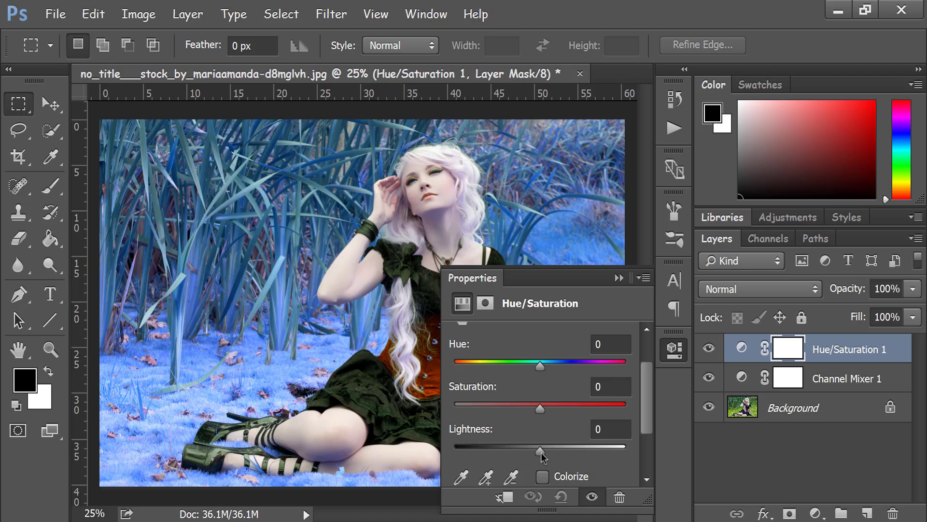
drag(541, 449, 583, 453)
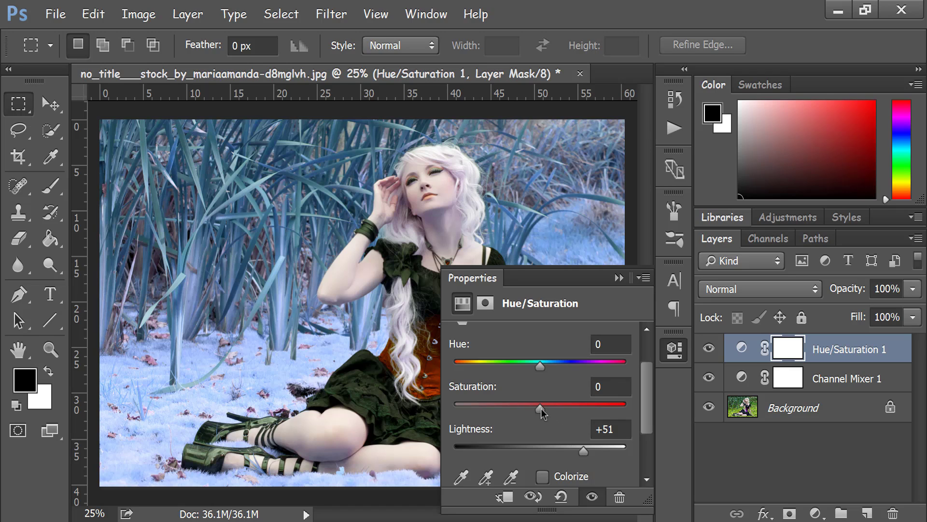
drag(541, 408, 522, 412)
Set Channel Mixer 1 to Lighten blend mode, leaving Hue/Saturation 1 on Normal.
click(683, 355)
click(727, 289)
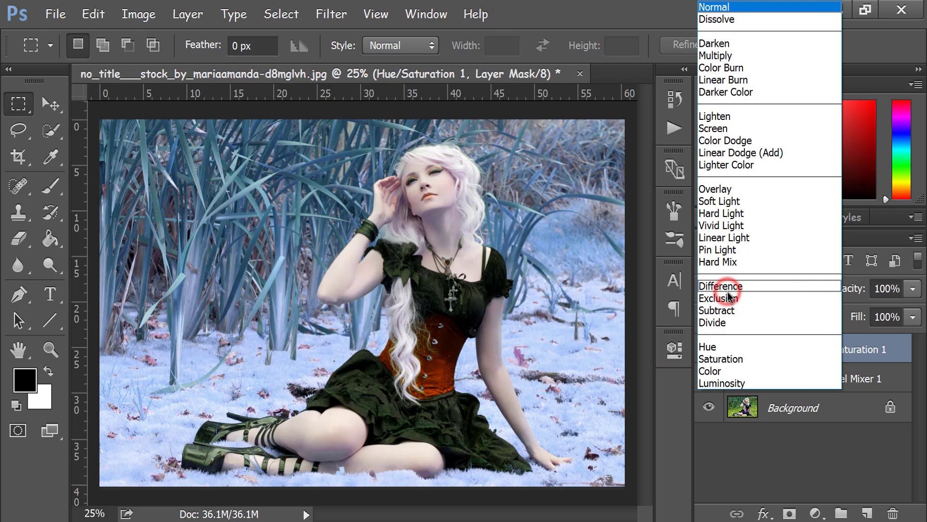
click(730, 116)
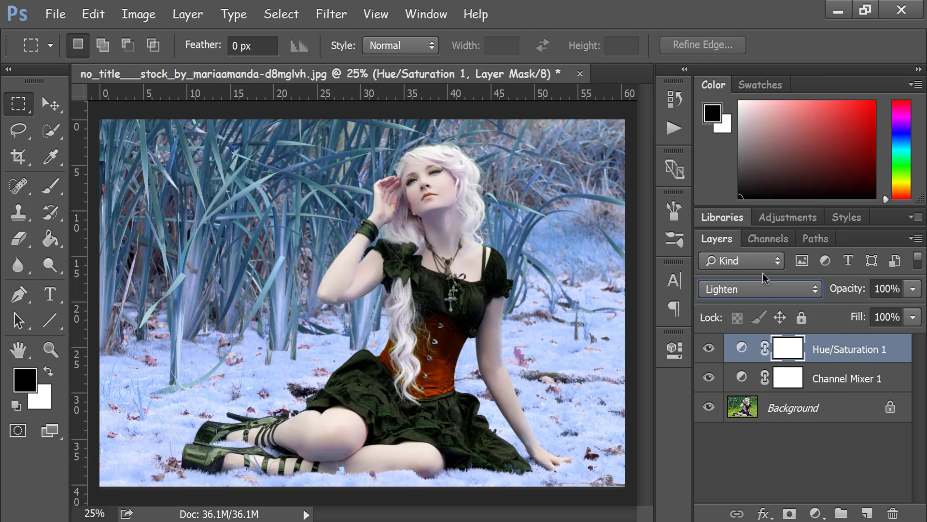
click(755, 294)
click(715, 7)
click(831, 379)
click(757, 290)
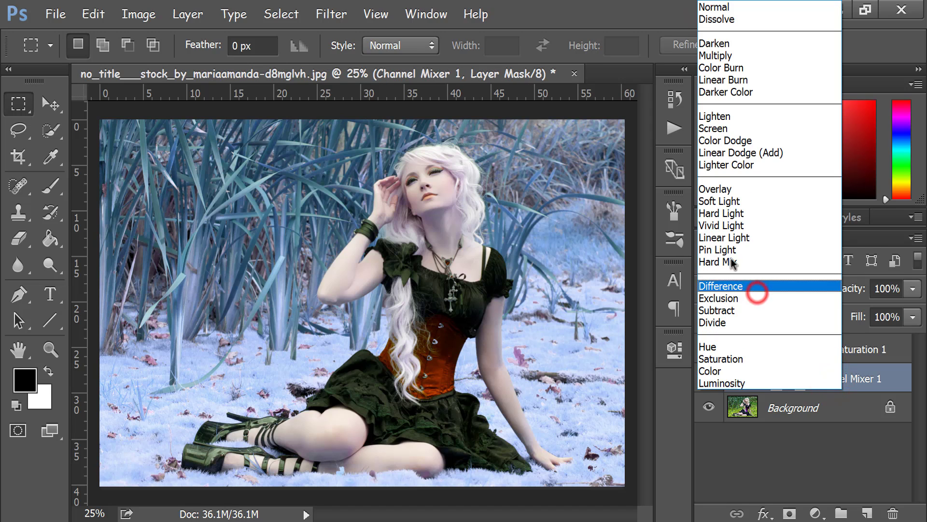
click(723, 117)
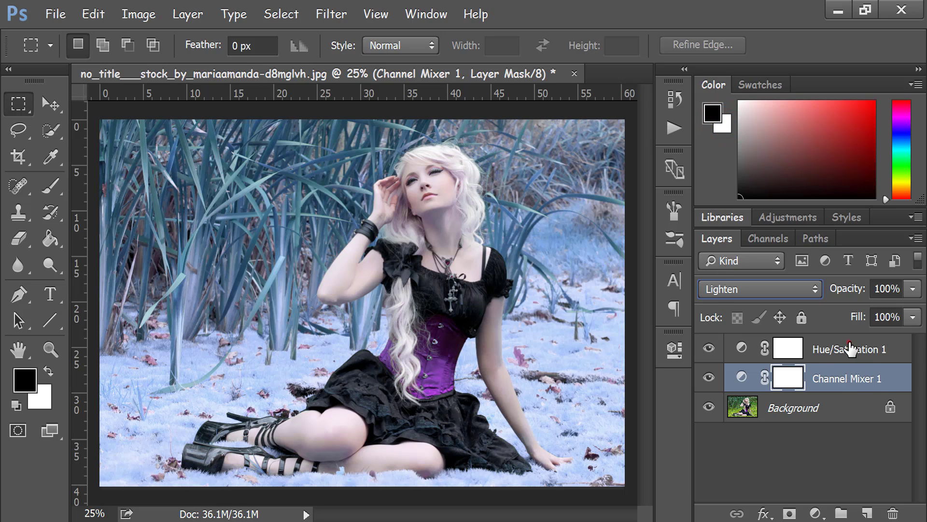
click(836, 350)
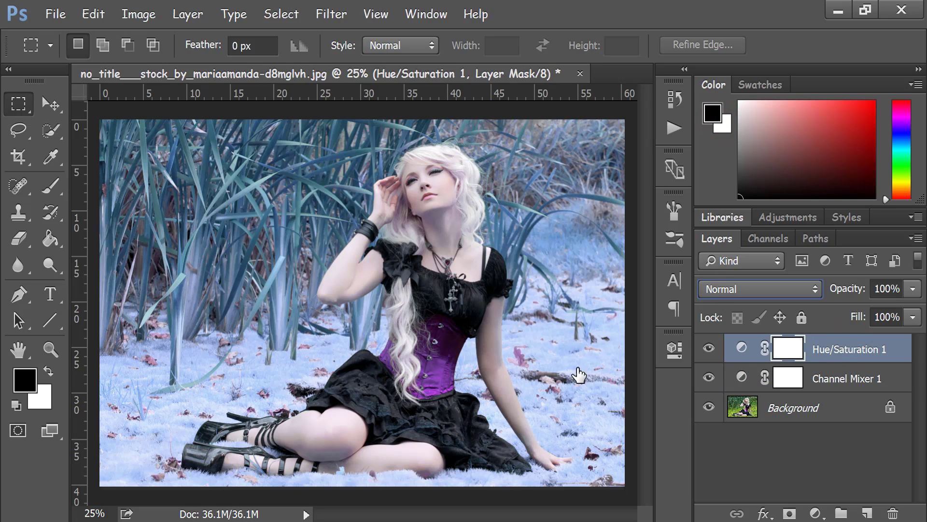
With a smaller brush, paint the Hue/Saturation mask black over the arm, wrist, knee, legs, hair and pendant.
click(53, 191)
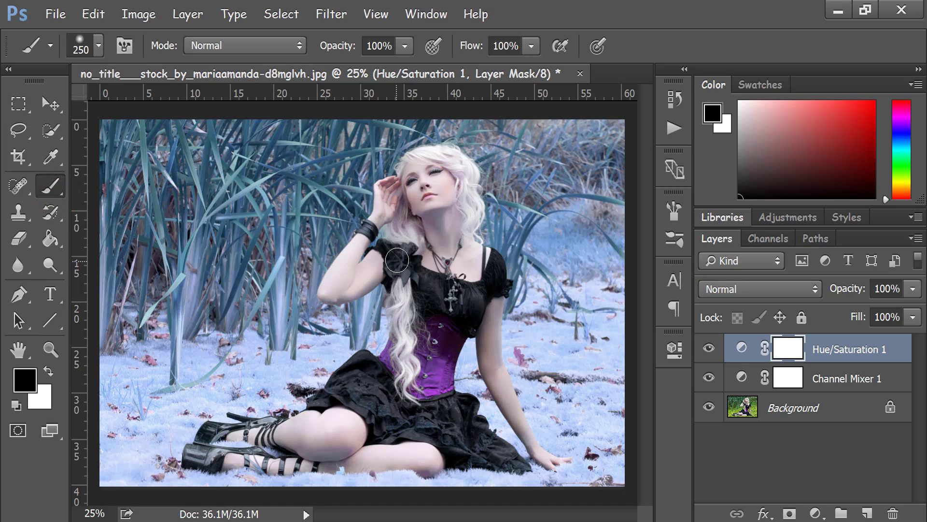
key(bracketleft)
key(bracketleft)
key(bracketleft)
key(bracketleft)
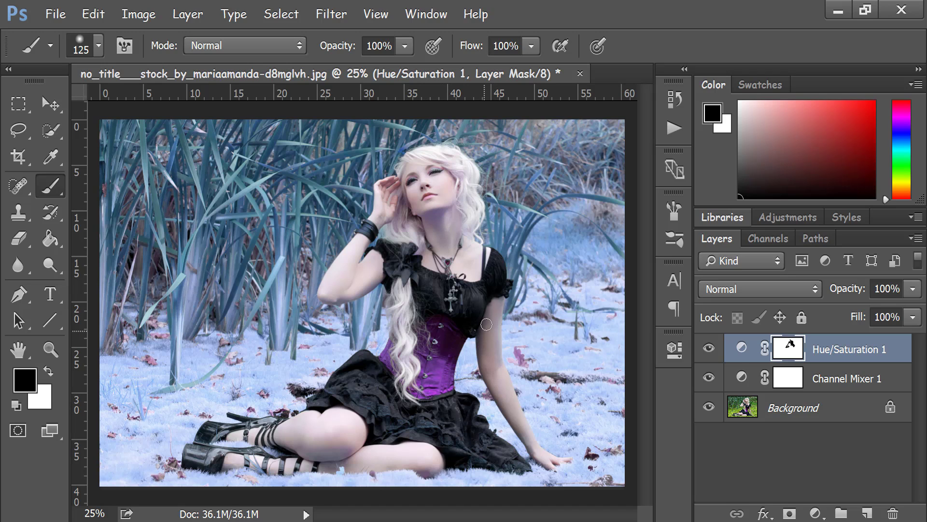
drag(492, 313, 492, 345)
click(541, 455)
click(412, 444)
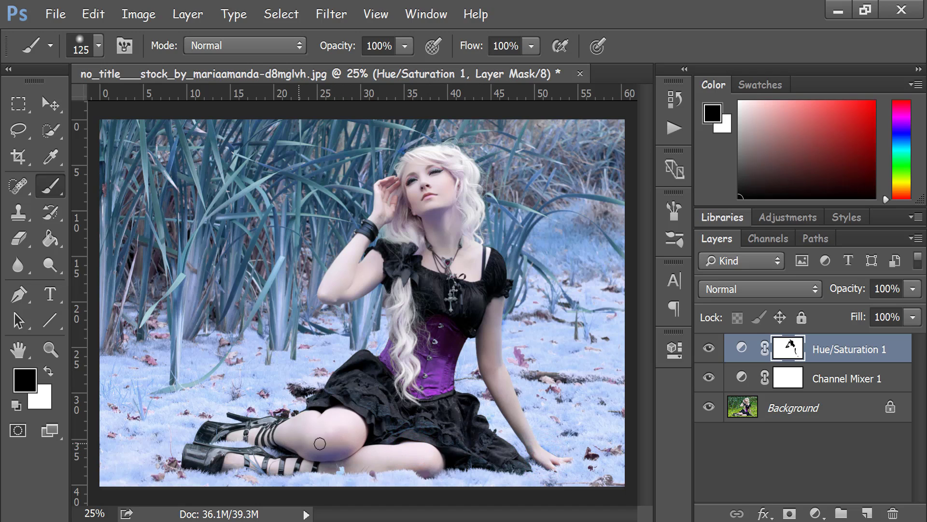
click(269, 457)
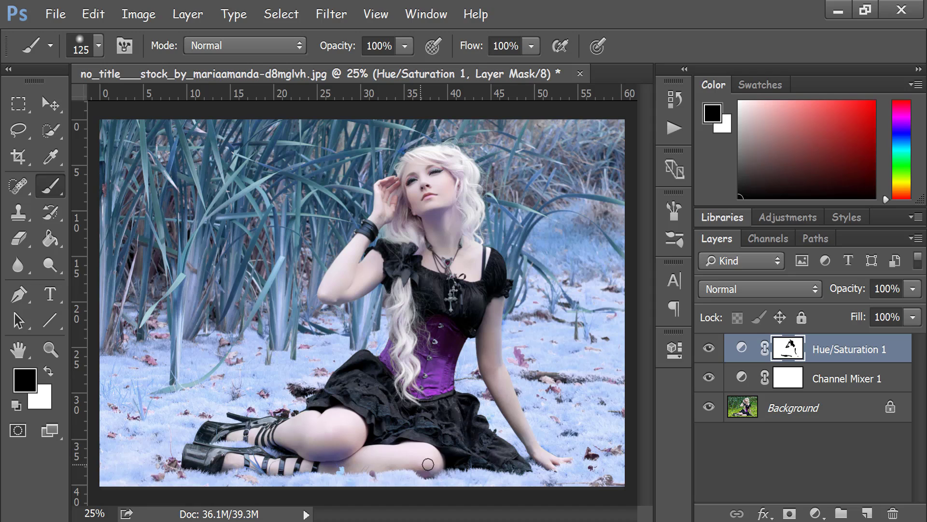
click(373, 453)
click(404, 340)
mouse_move(412, 362)
mouse_down()
mouse_move(402, 334)
mouse_move(435, 384)
mouse_move(400, 375)
mouse_up()
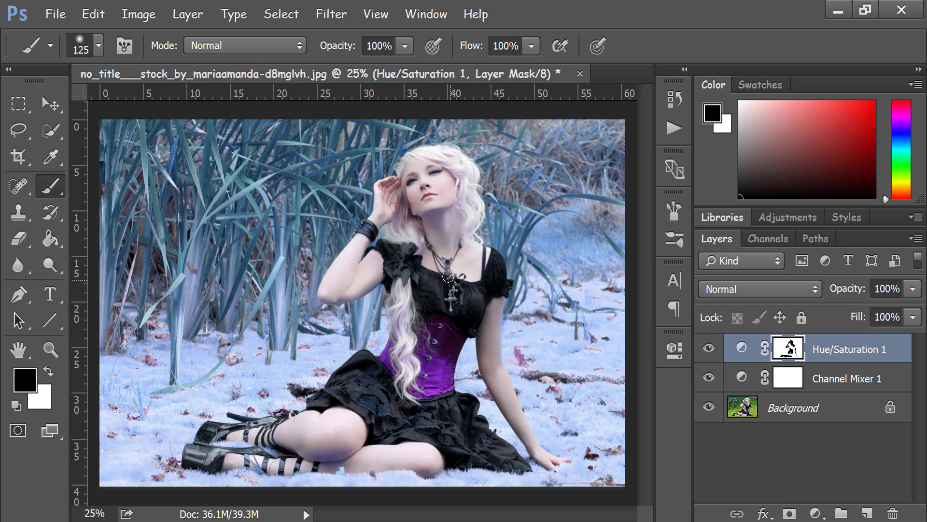
drag(423, 265, 455, 280)
Add a Color Balance layer with midtones nudged slightly toward red and blue.
click(815, 513)
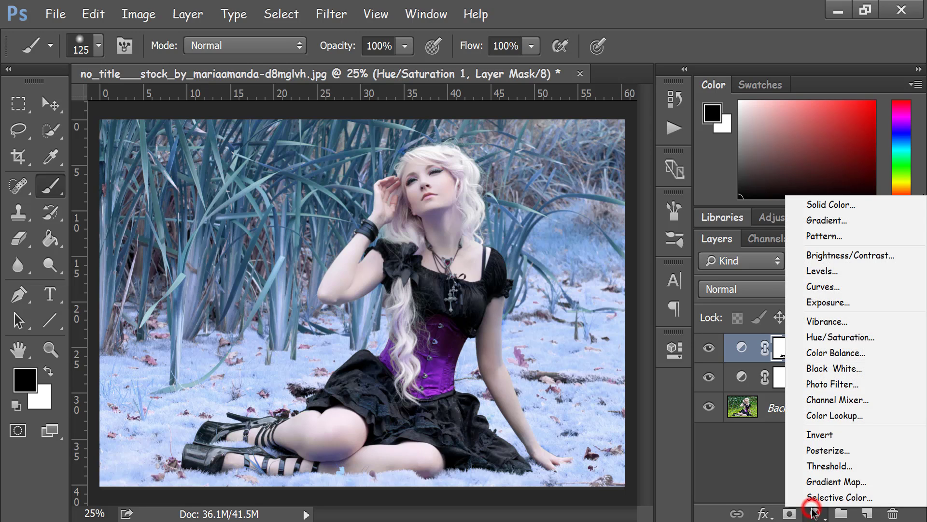
click(815, 351)
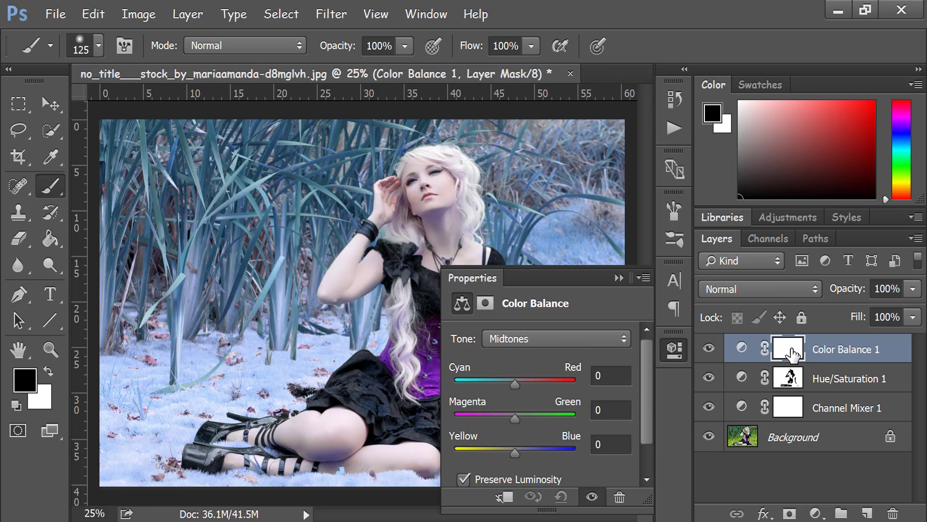
scroll(553, 348, down, 1)
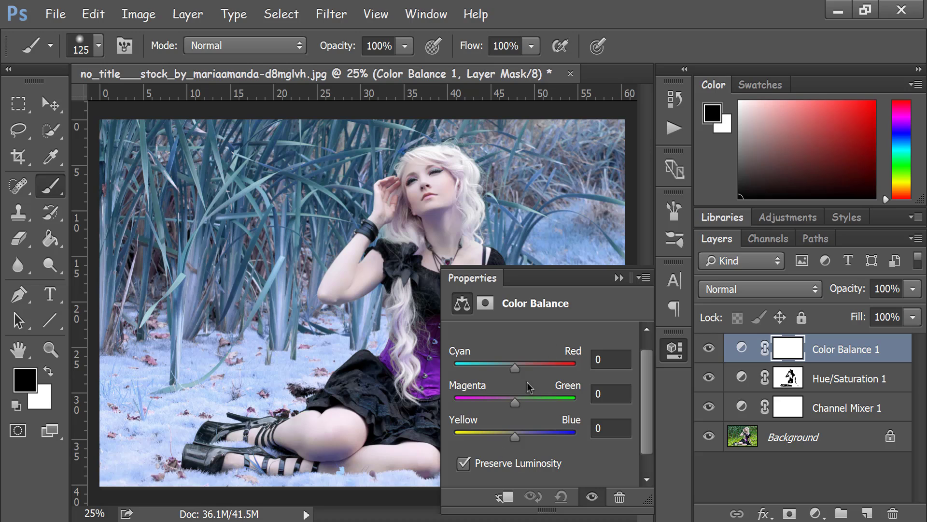
drag(518, 374, 520, 376)
drag(526, 373, 530, 373)
click(517, 440)
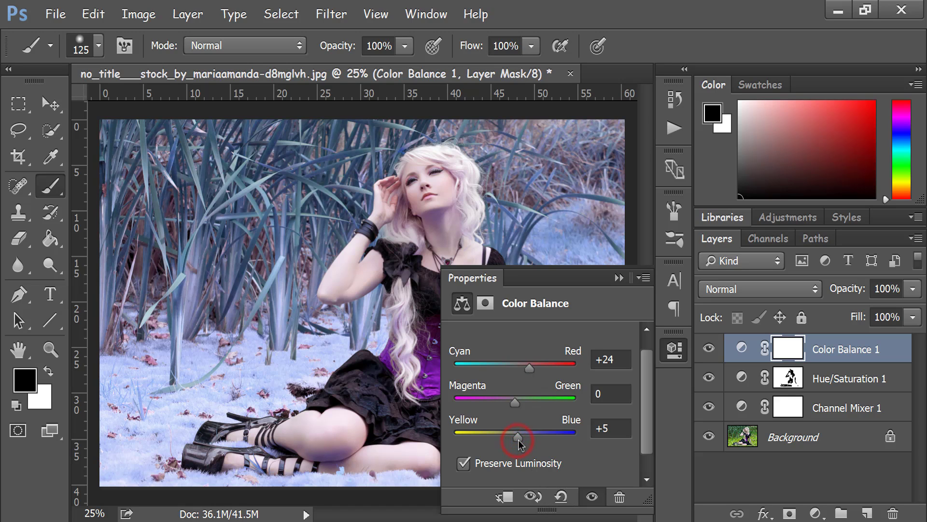
drag(522, 440, 531, 439)
Shift the Color Balance highlights to Yellow-Blue -10 and leave the layer visible.
scroll(528, 381, up, 1)
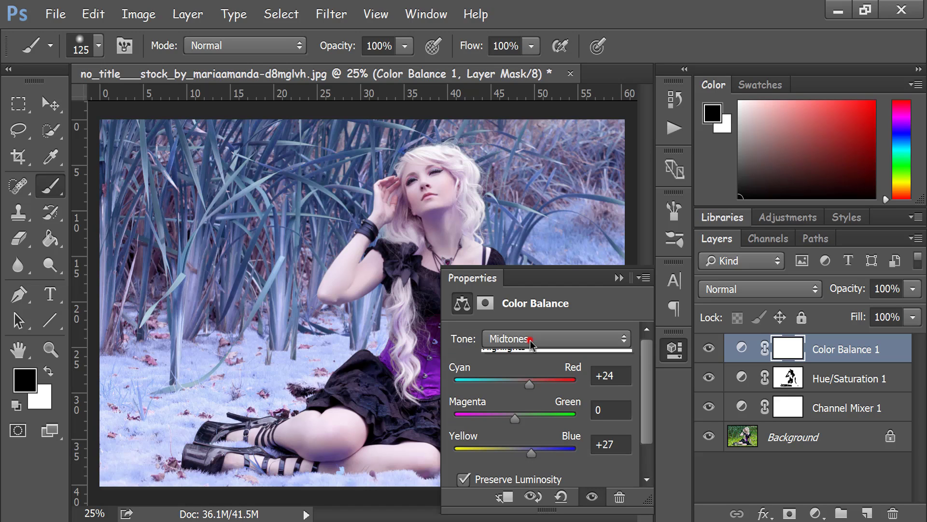
click(529, 339)
click(531, 377)
scroll(529, 378, down, 1)
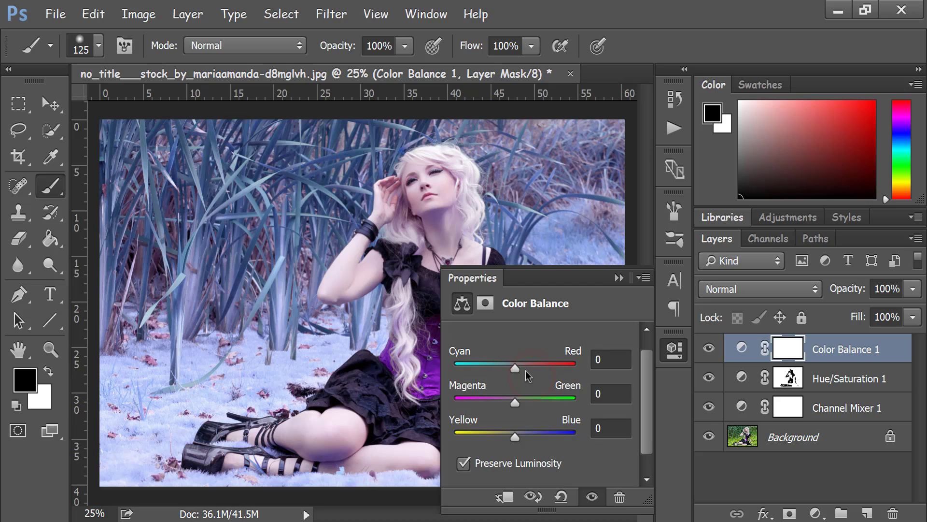
drag(517, 370, 511, 373)
drag(516, 440, 510, 441)
click(674, 348)
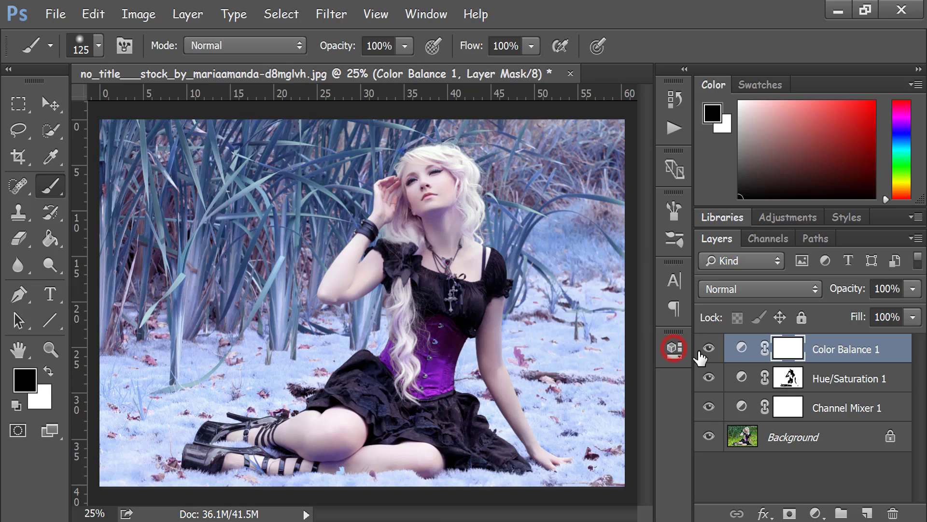
click(709, 349)
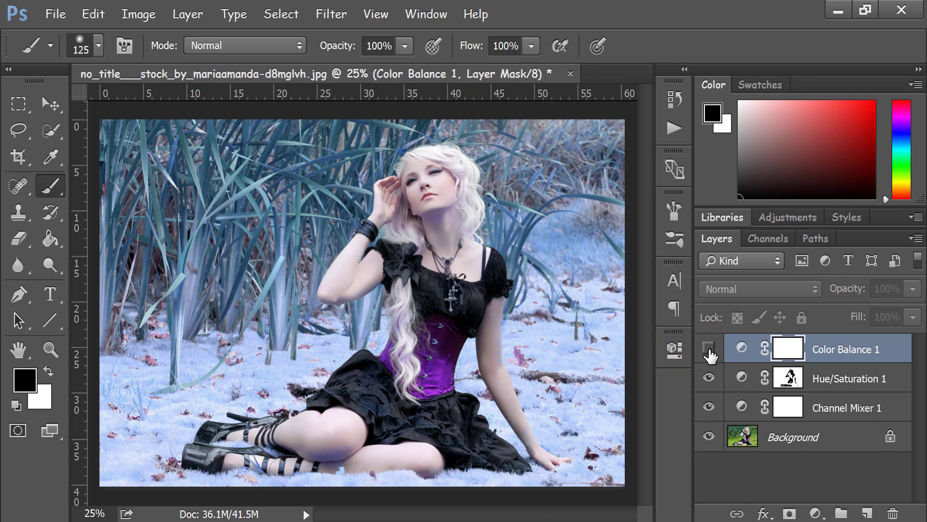
click(708, 349)
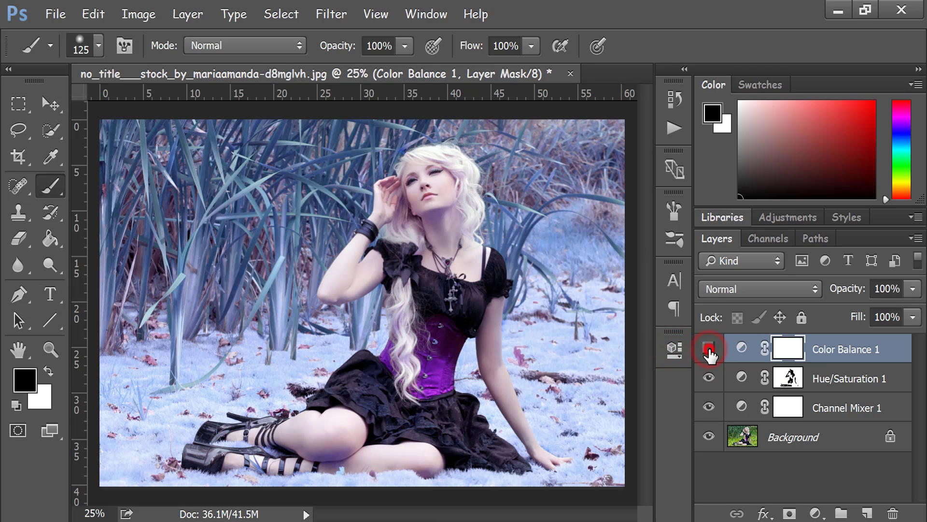
click(709, 348)
On a new empty layer, fill a rectangular selection over the photo's centre with black.
click(865, 513)
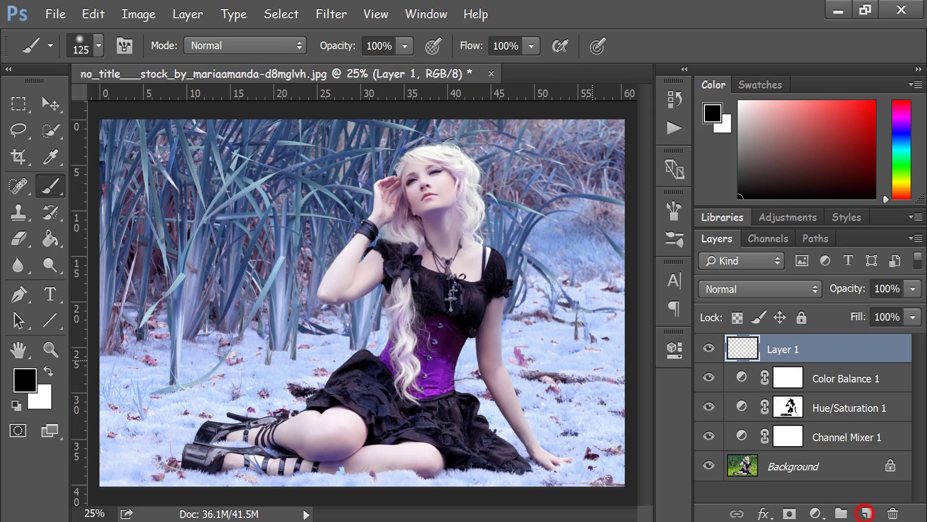
click(19, 102)
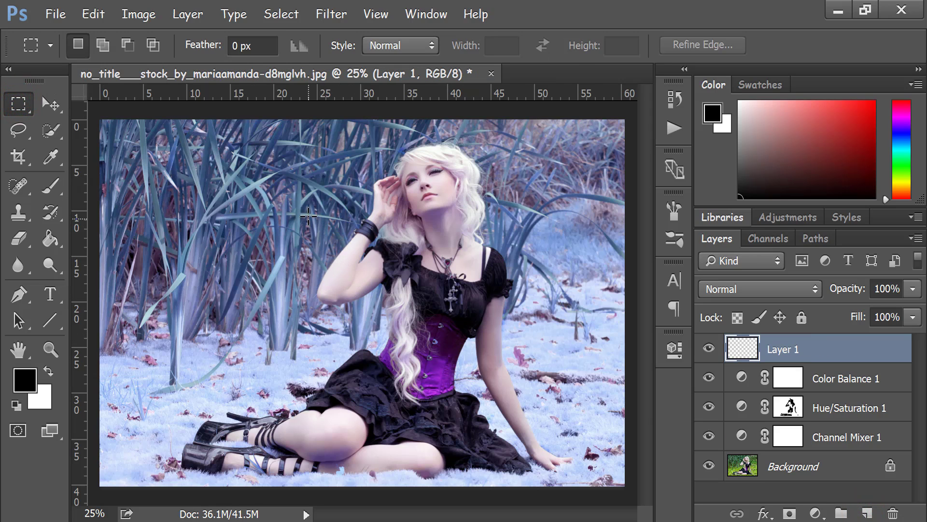
drag(335, 234, 531, 374)
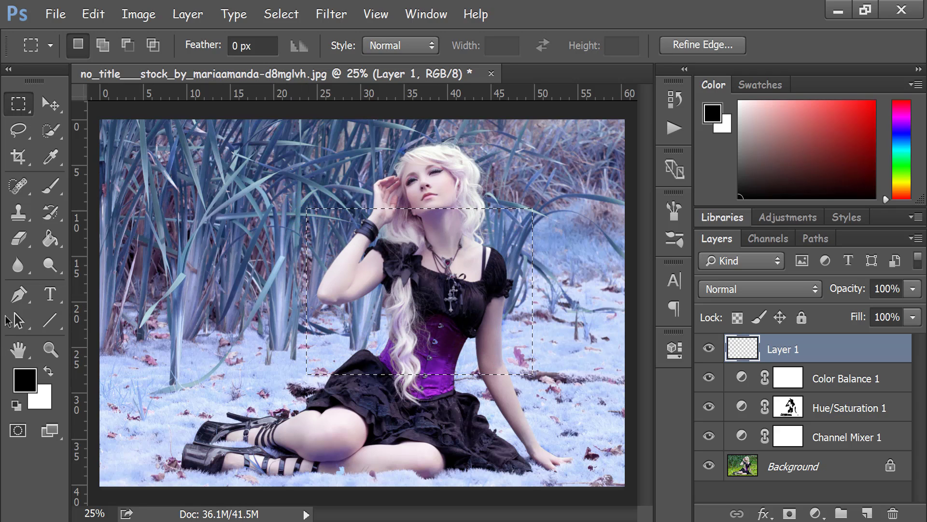
click(51, 238)
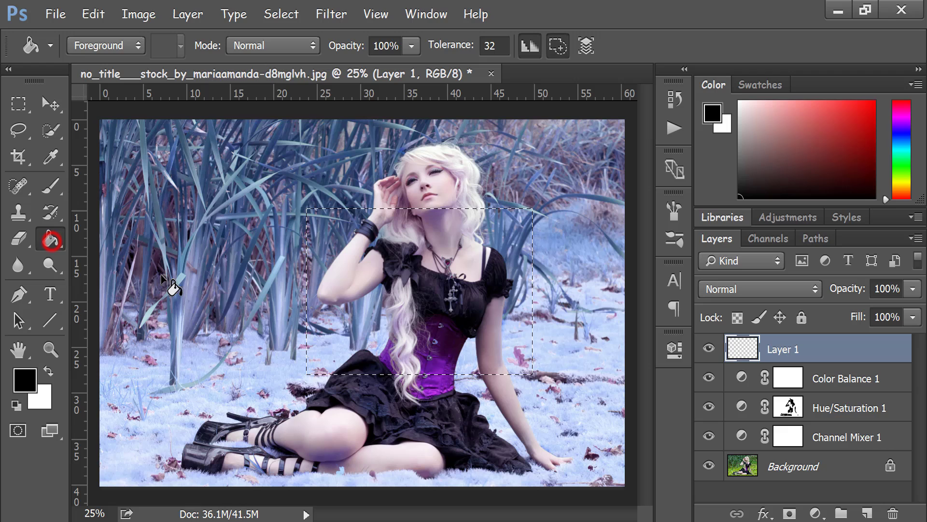
click(415, 294)
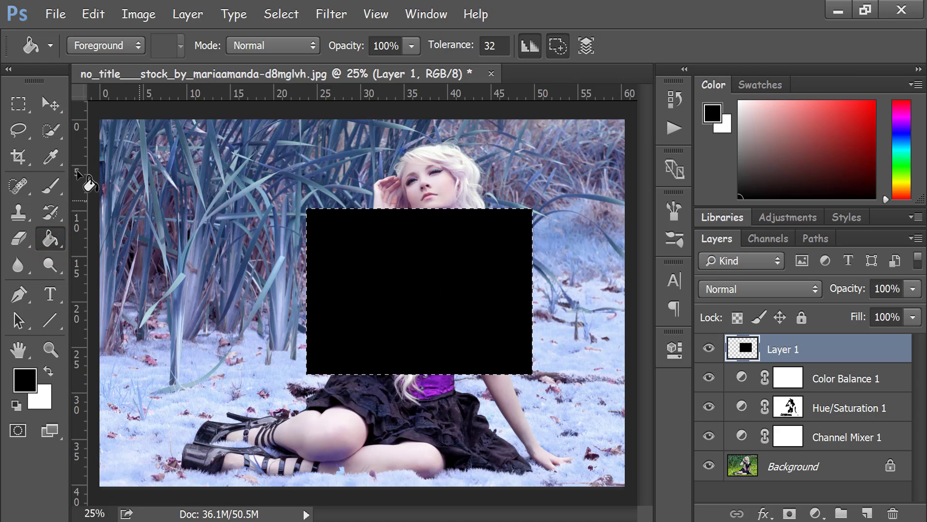
click(19, 107)
click(281, 14)
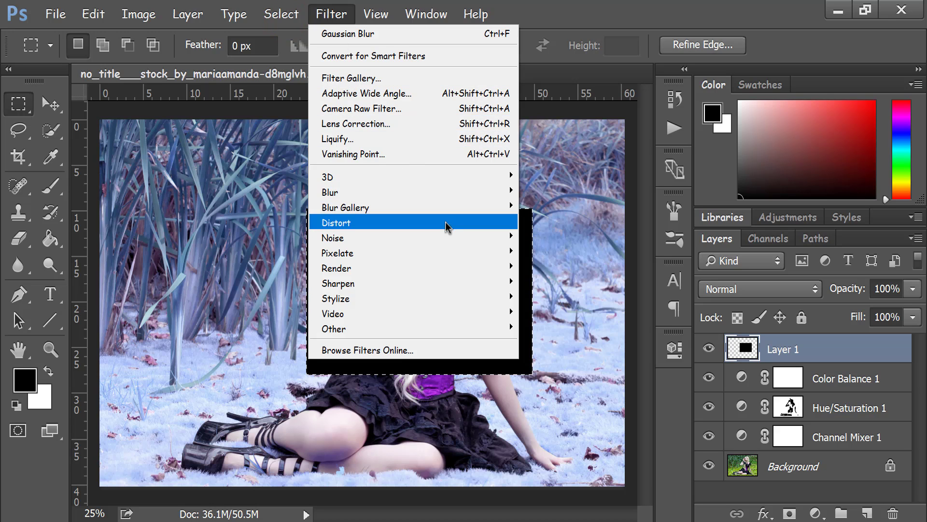
Apply Add Noise at 12.83%, Gaussian, Monochromatic to the black rectangle.
mouse_move(405, 238)
click(532, 237)
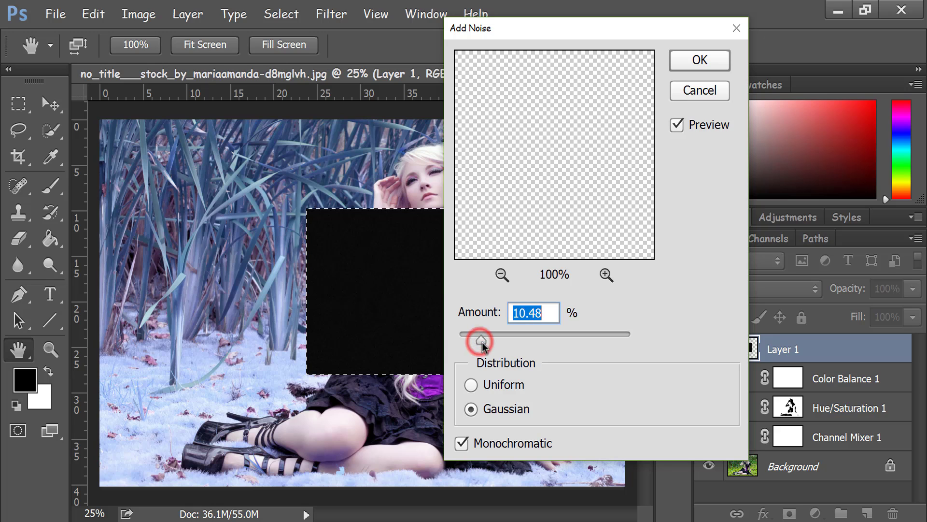
drag(480, 343, 483, 341)
click(500, 275)
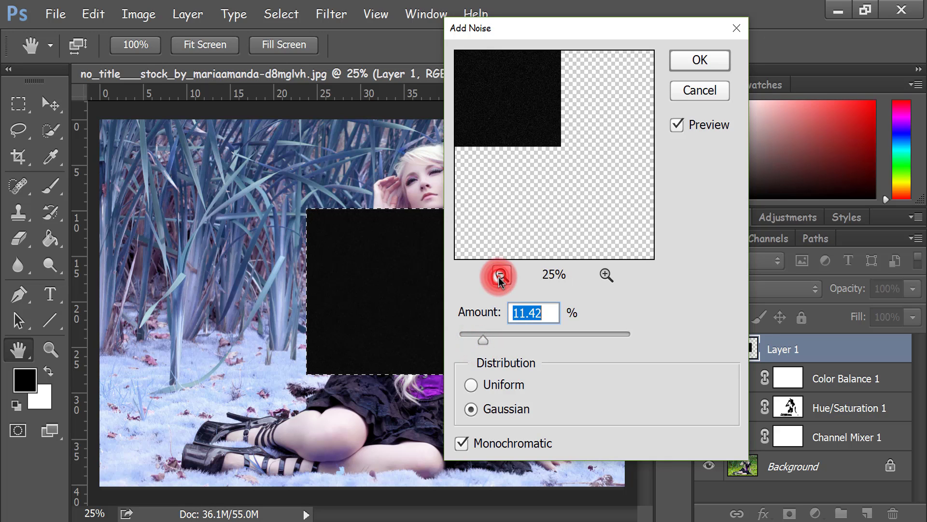
click(500, 275)
click(554, 275)
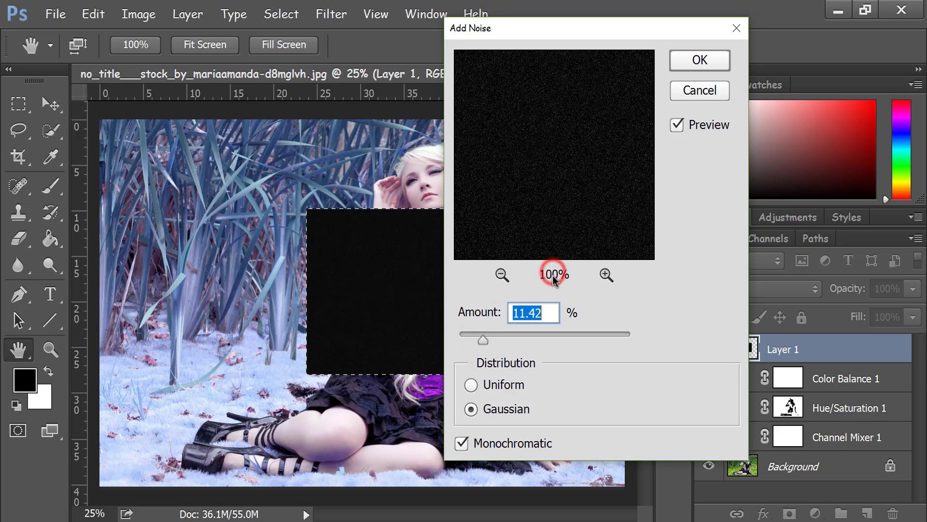
click(490, 411)
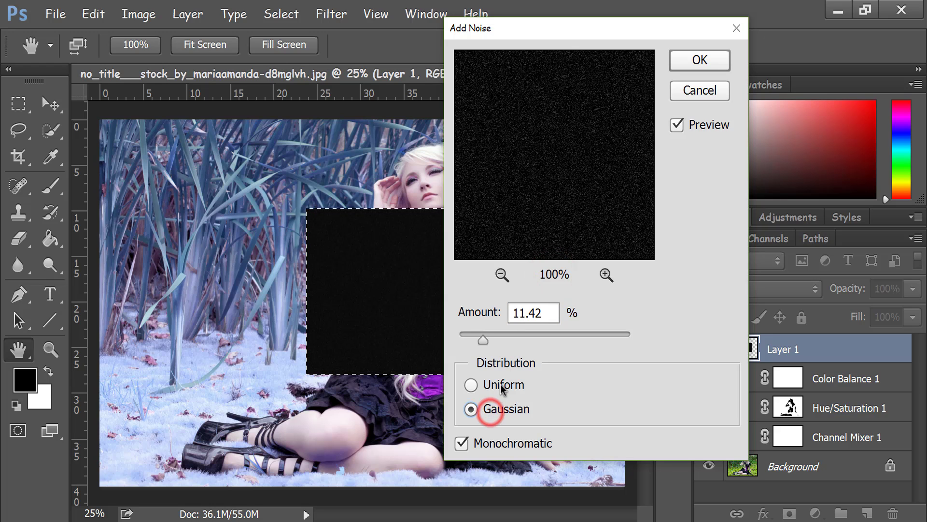
click(497, 384)
click(498, 408)
click(494, 441)
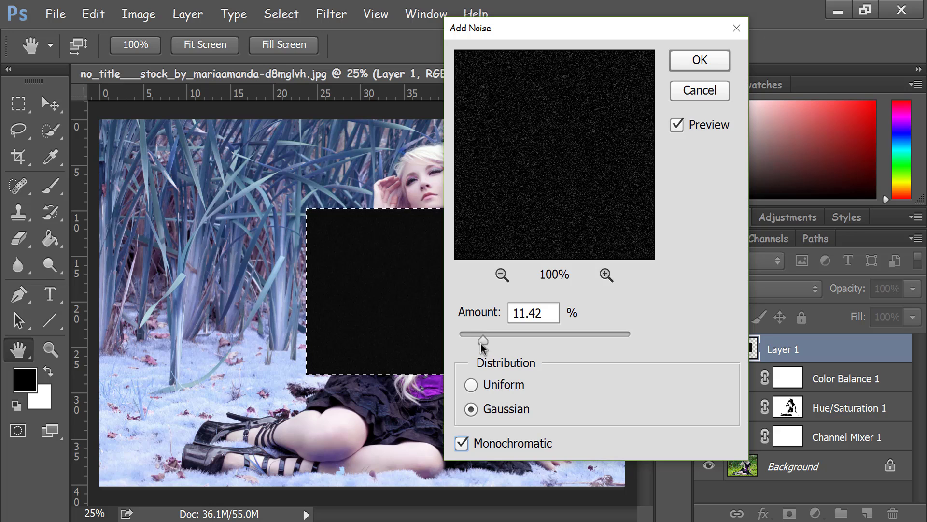
drag(483, 344, 486, 346)
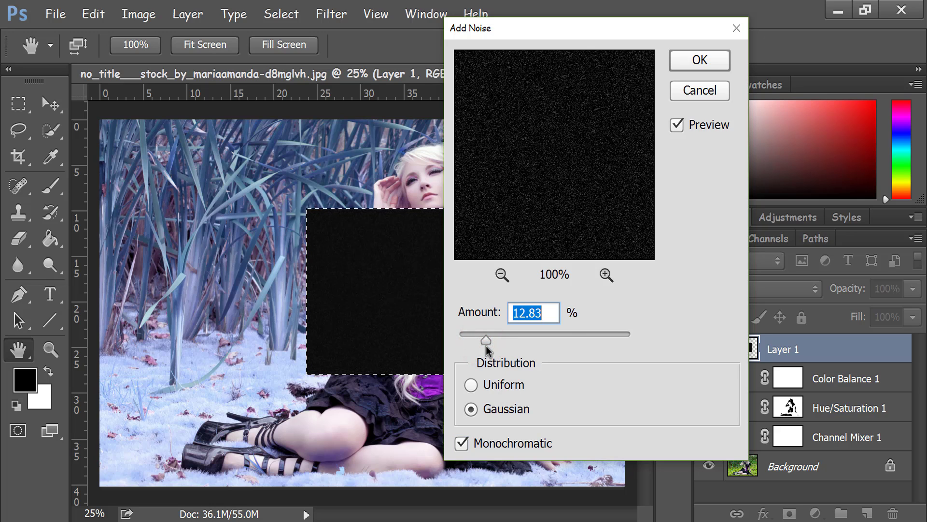
click(685, 59)
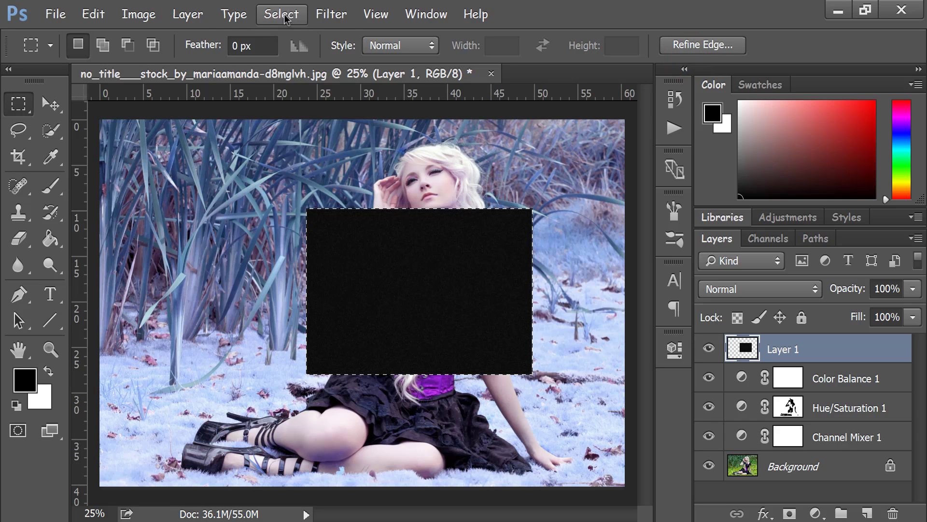
click(318, 14)
mouse_move(413, 193)
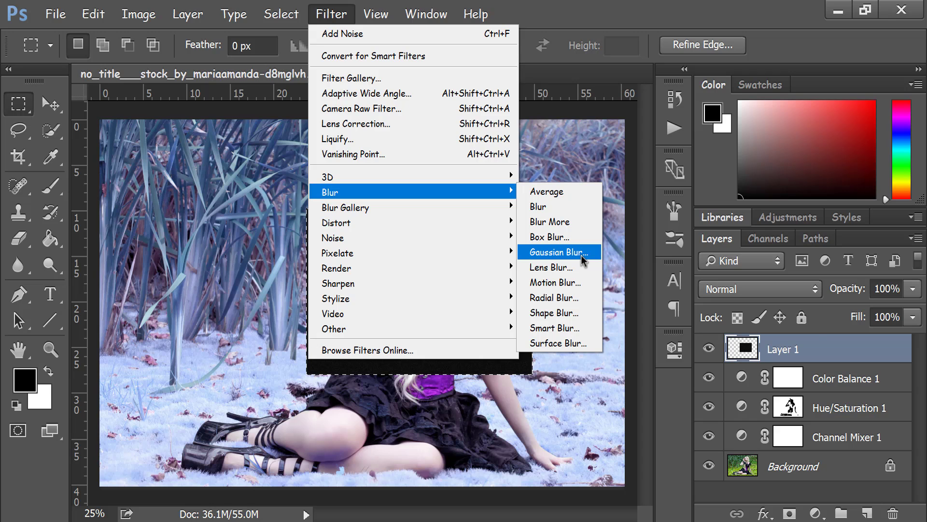
Apply a Gaussian Blur with a 3.0-pixel radius to the noisy rectangle.
click(581, 256)
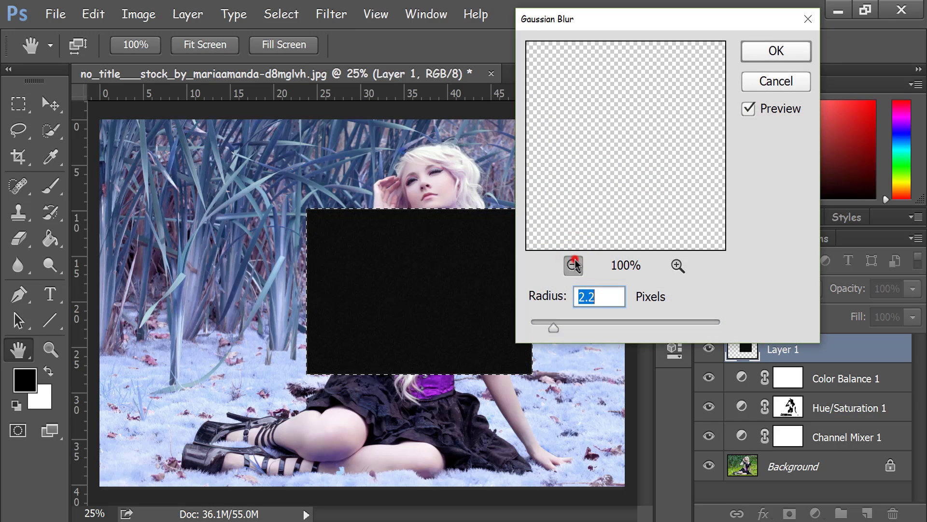
click(573, 265)
click(573, 265)
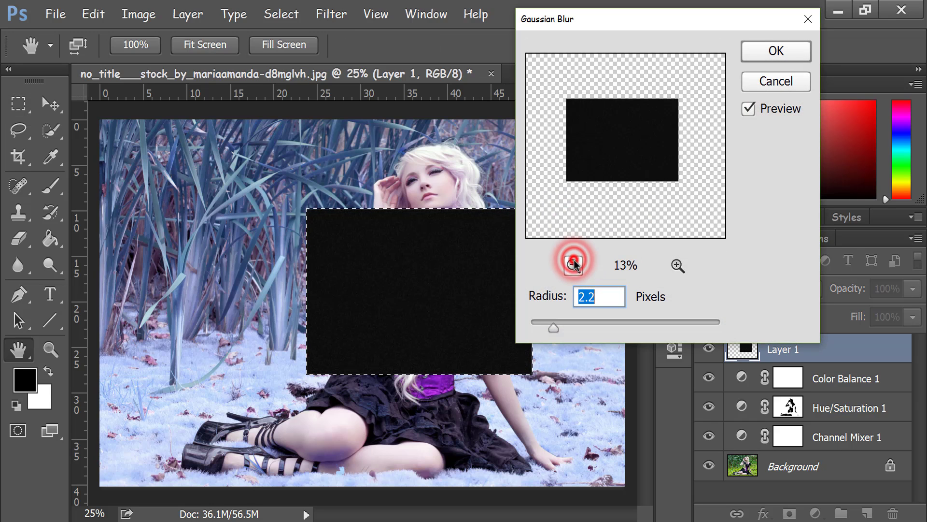
click(610, 271)
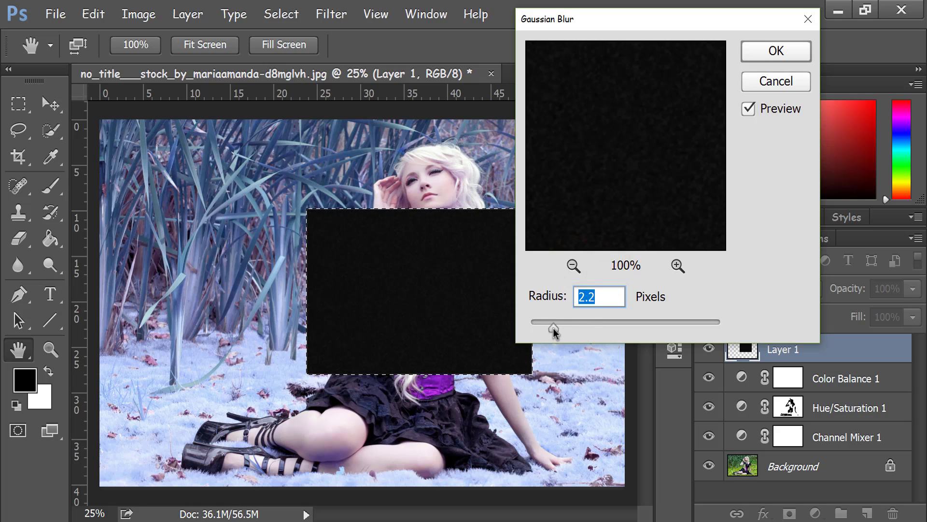
drag(554, 331, 559, 334)
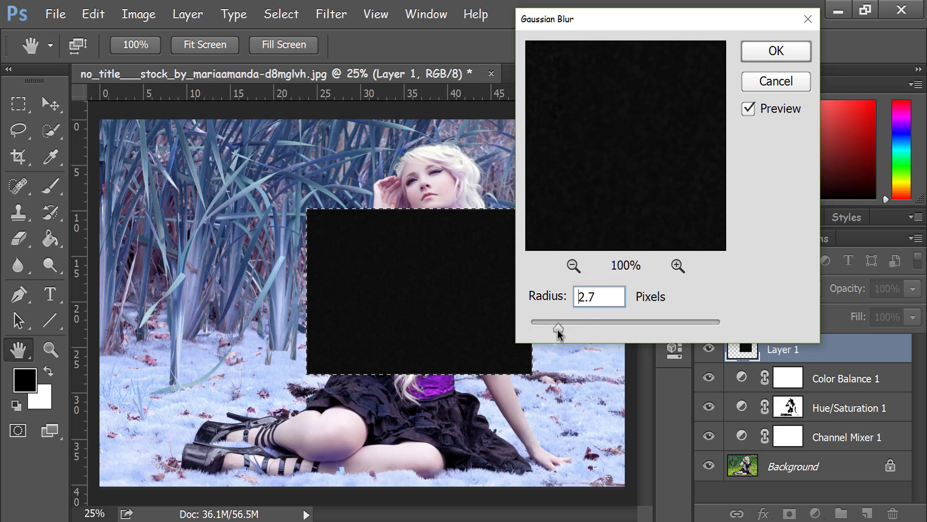
drag(558, 332, 558, 333)
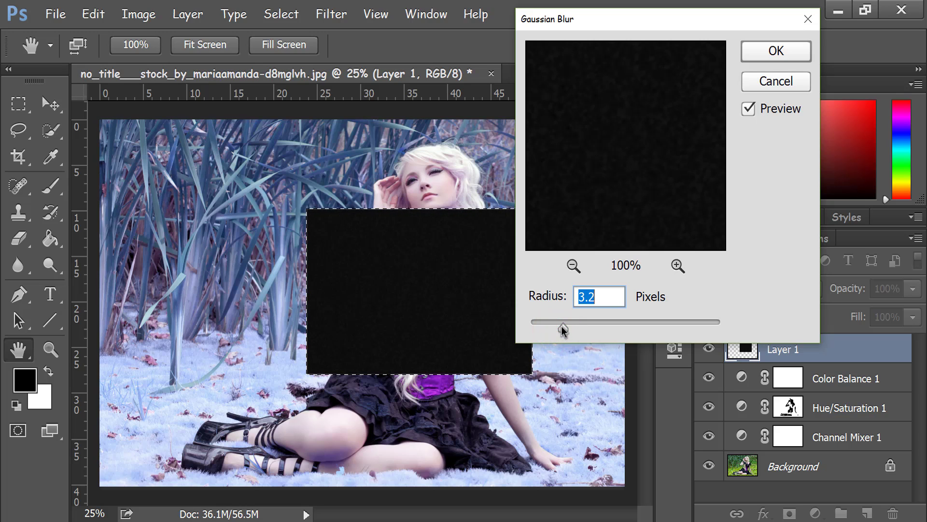
click(782, 53)
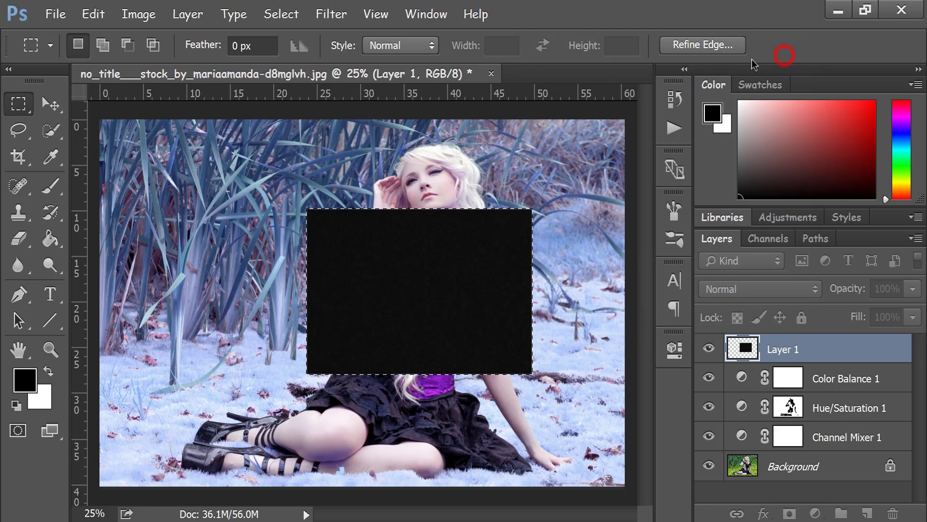
Apply Threshold at level 19 to leave sparse white specks on black.
click(139, 14)
mouse_move(154, 56)
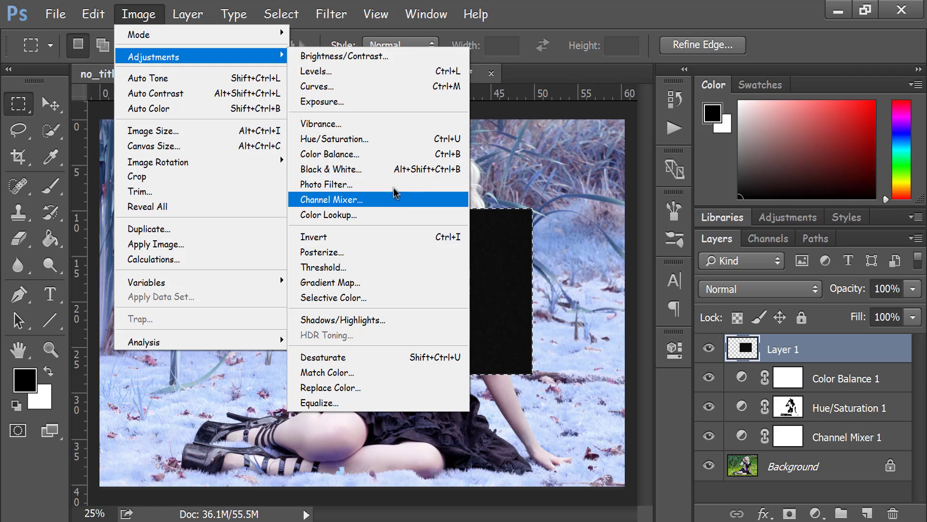
click(392, 268)
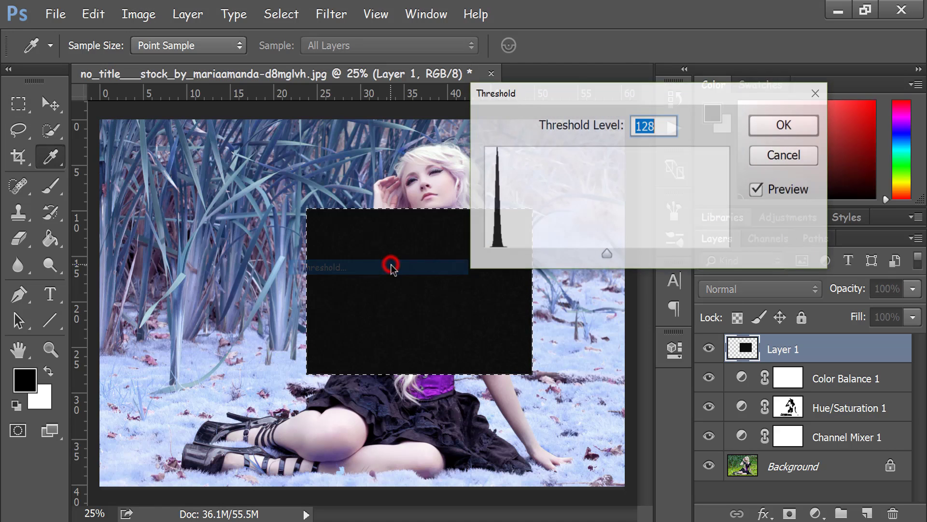
drag(606, 253, 547, 257)
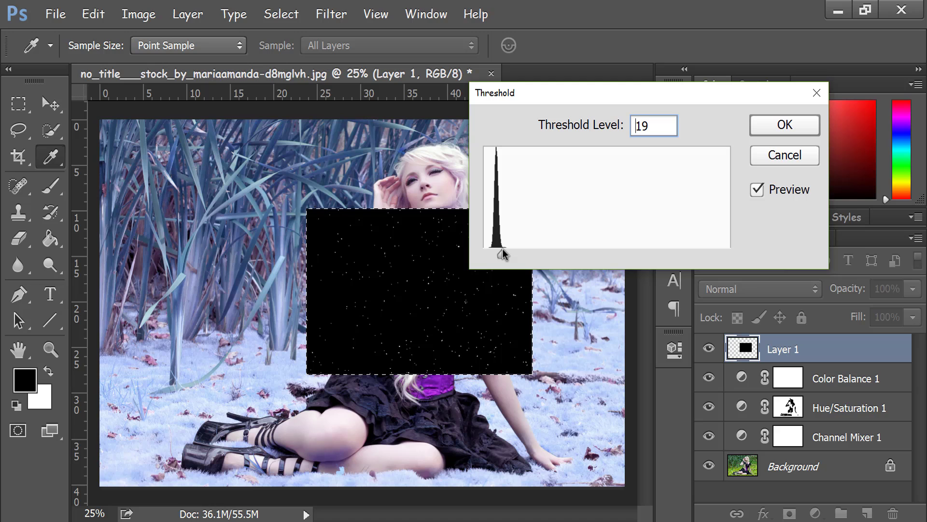
drag(502, 248, 506, 248)
drag(503, 248, 504, 248)
click(801, 127)
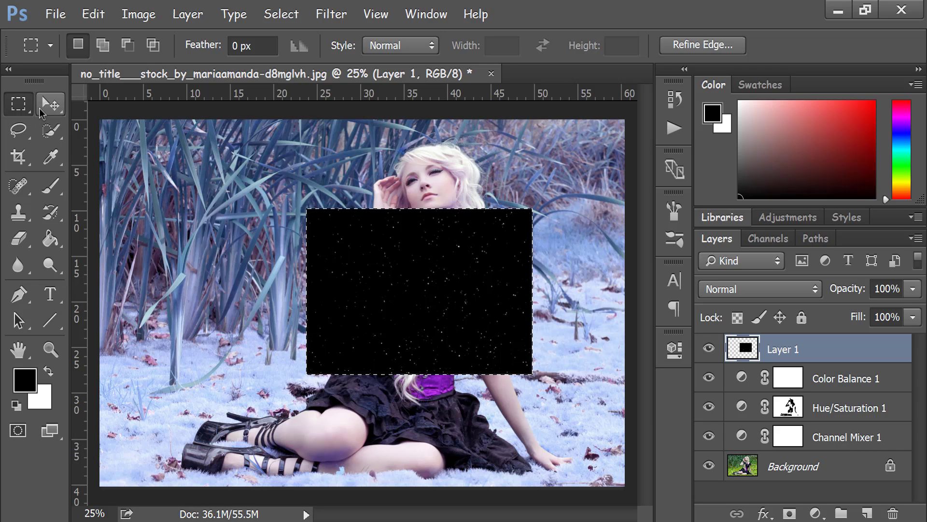
Move and scale the speckle layer so it covers the whole canvas.
click(39, 109)
drag(416, 293, 179, 192)
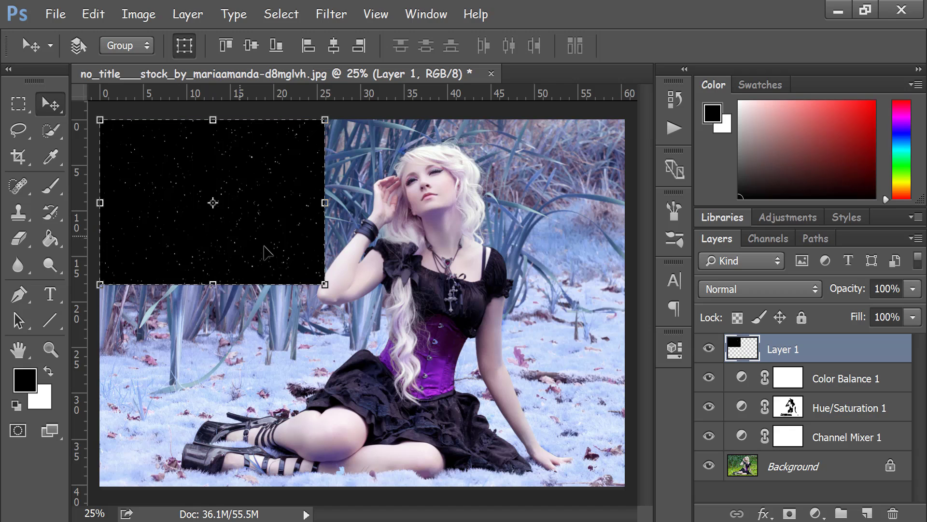
drag(324, 284, 657, 475)
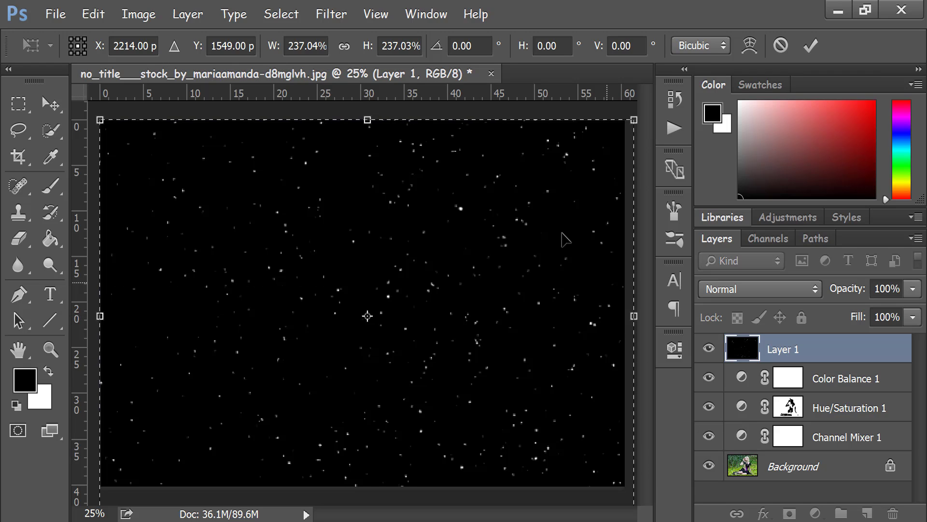
click(812, 45)
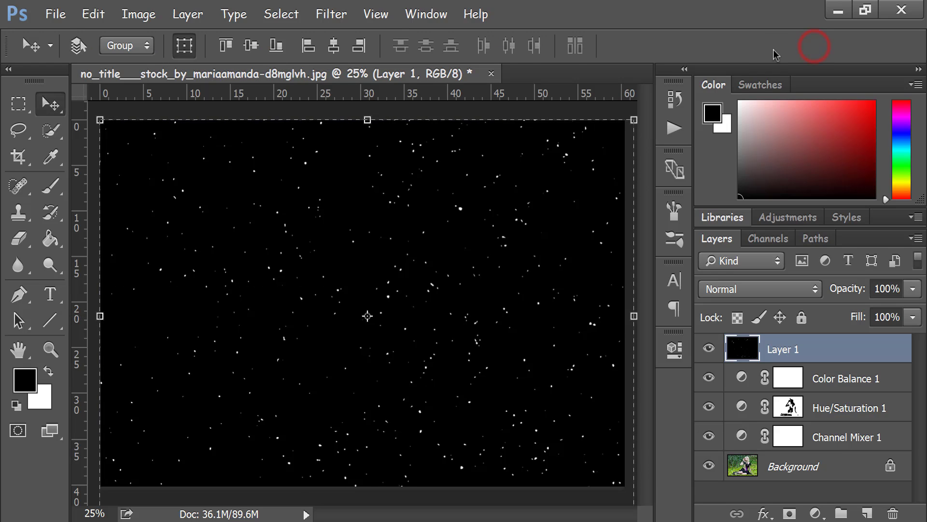
Return to the Rectangular Marquee and deselect with Ctrl+D.
click(18, 102)
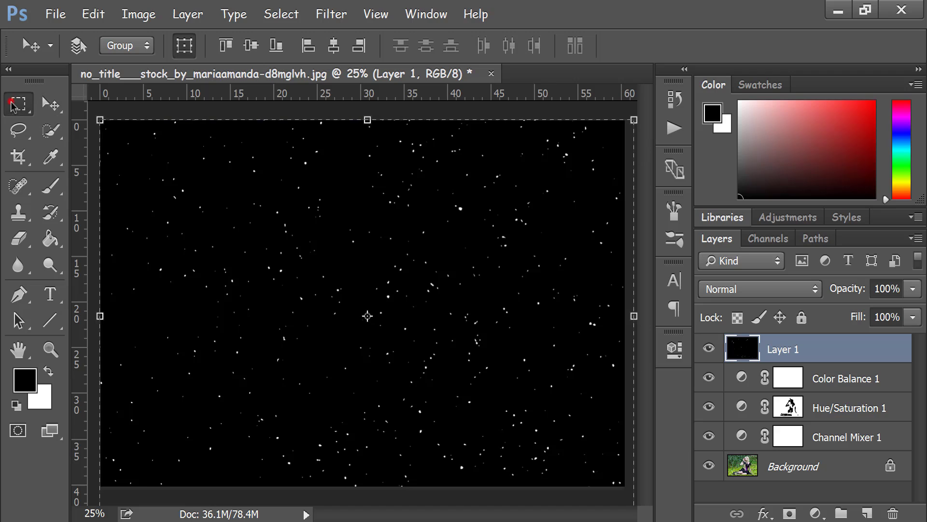
click(178, 193)
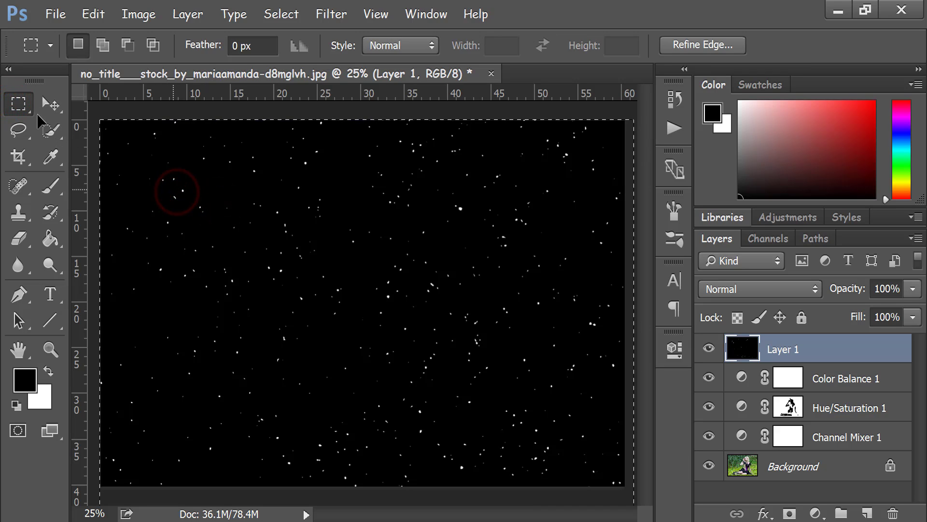
key(ctrl+d)
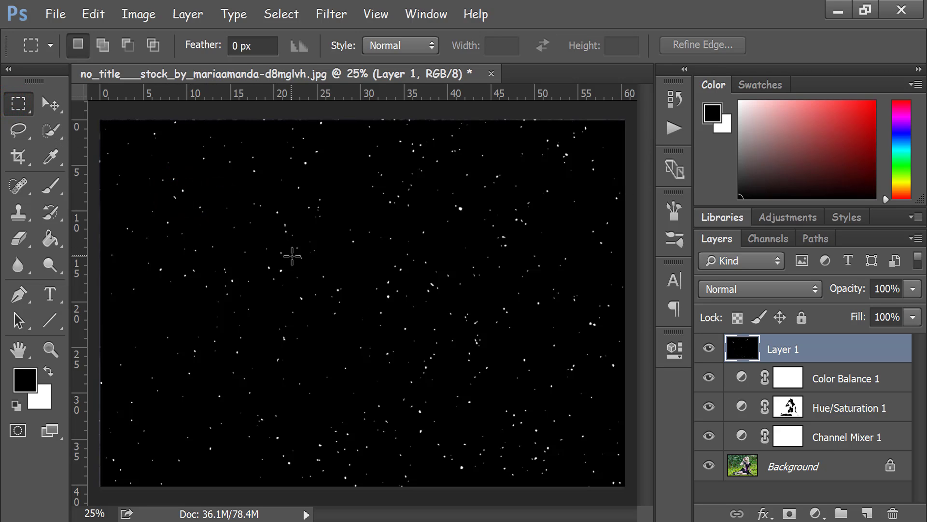
Set Layer 1's blend mode to Screen and duplicate it as Layer 1 copy.
click(761, 293)
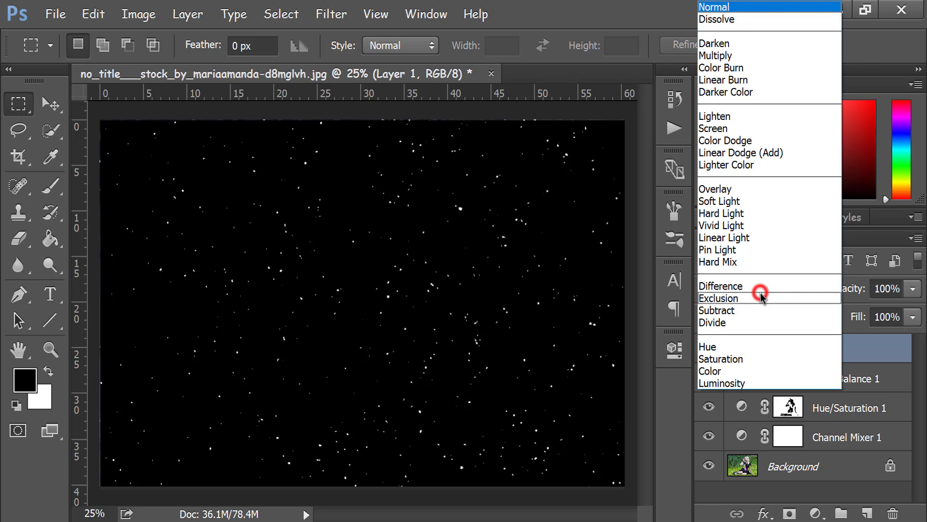
click(719, 128)
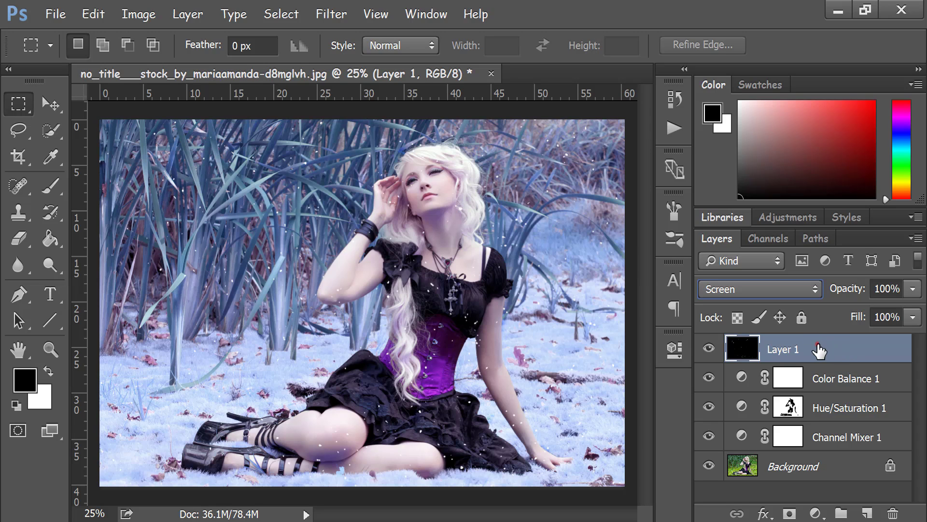
drag(819, 351, 869, 510)
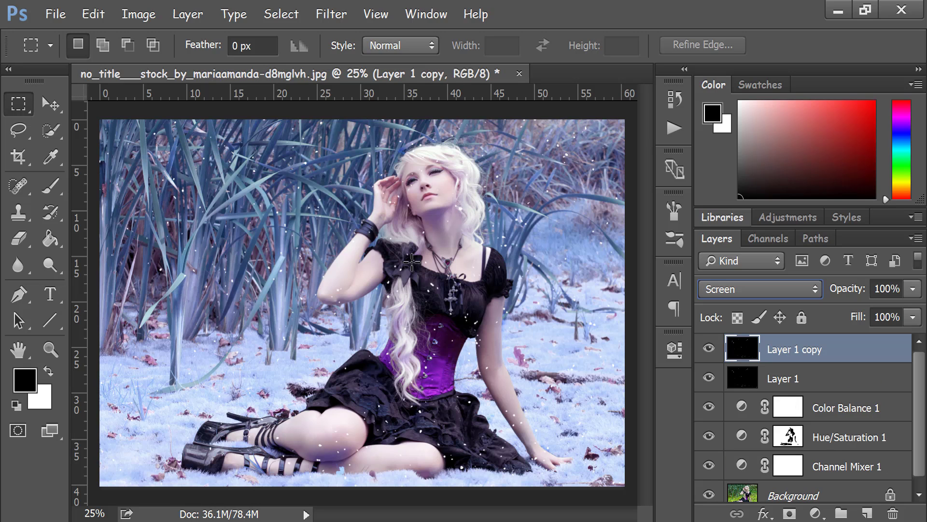
Flip Layer 1 copy horizontally, then select a rectangle over the figure's torso.
right_click(412, 261)
click(494, 392)
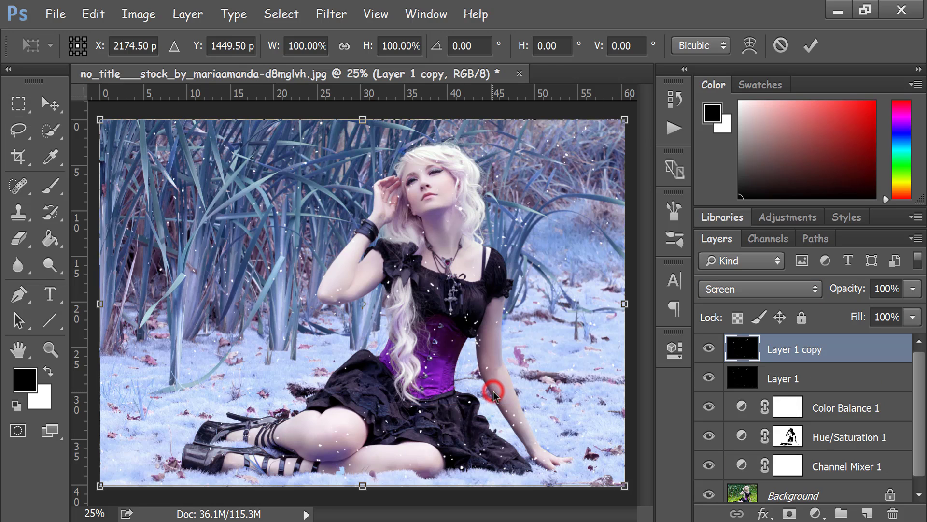
right_click(430, 242)
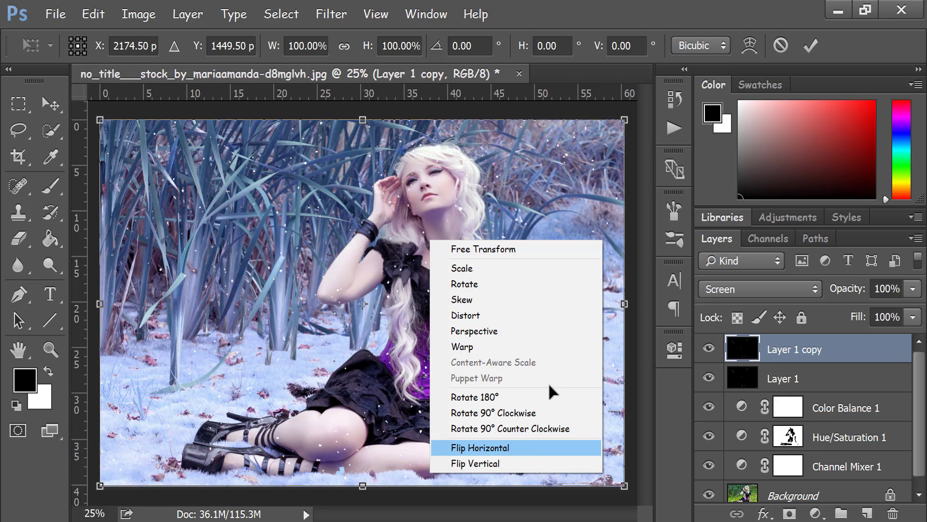
key(Return)
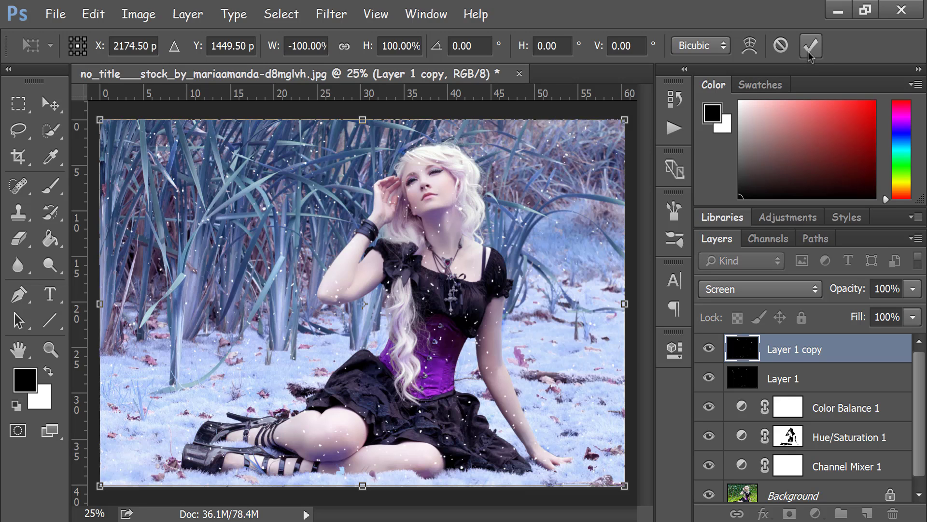
click(810, 48)
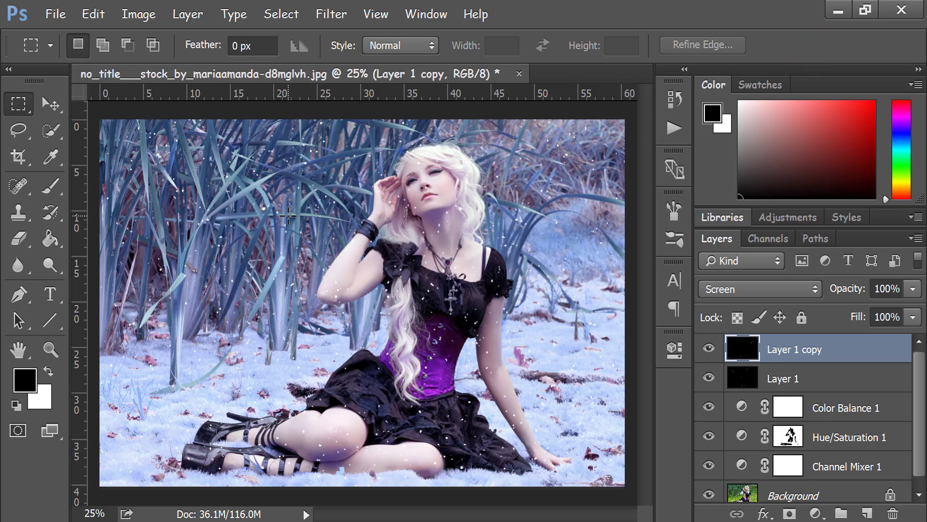
drag(288, 215, 515, 366)
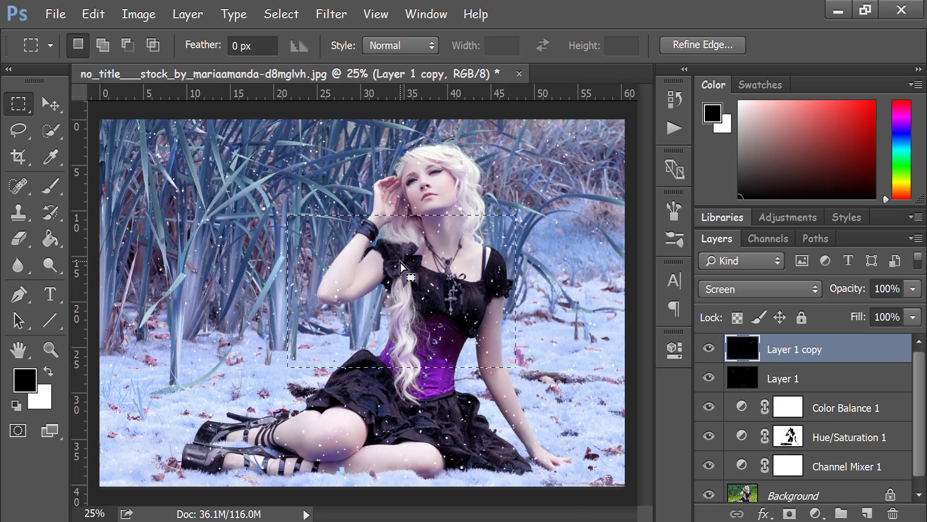
Cut the selected specks into Layer 2, scale it to about 229% and reposition it.
right_click(401, 262)
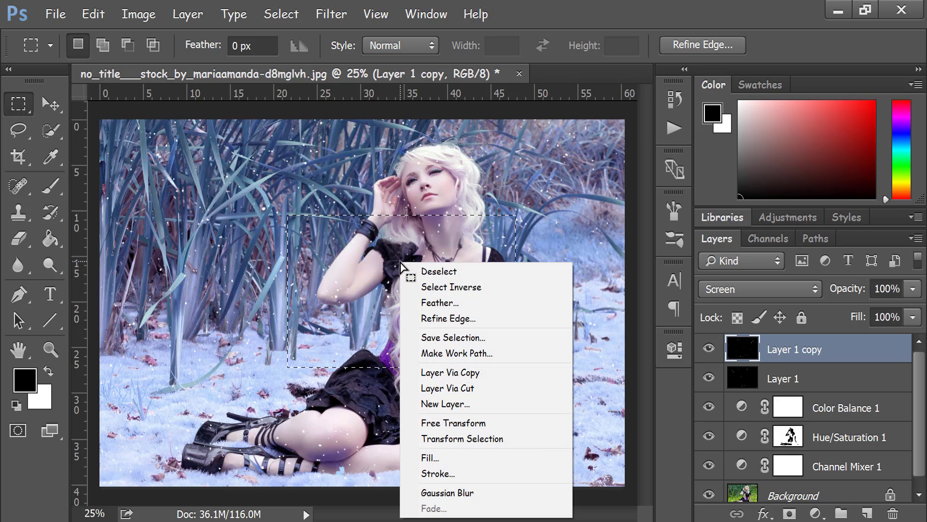
click(471, 387)
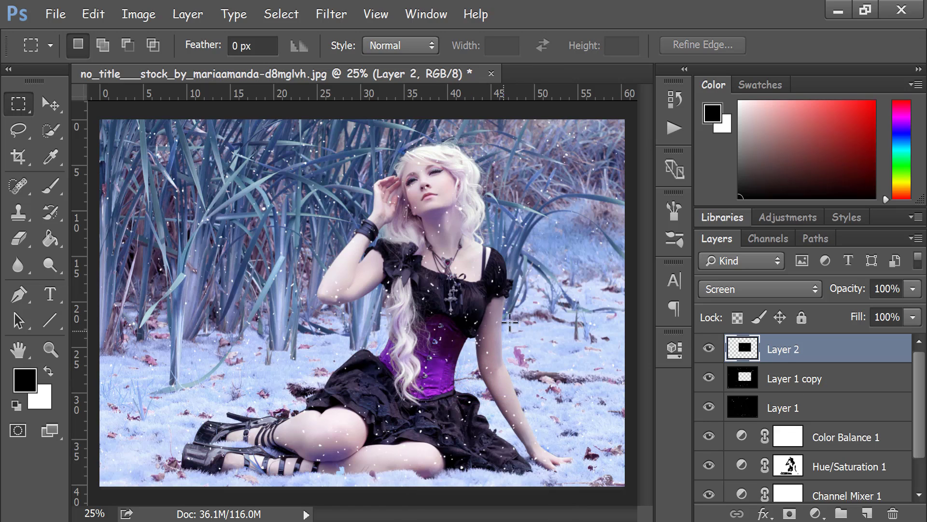
right_click(399, 277)
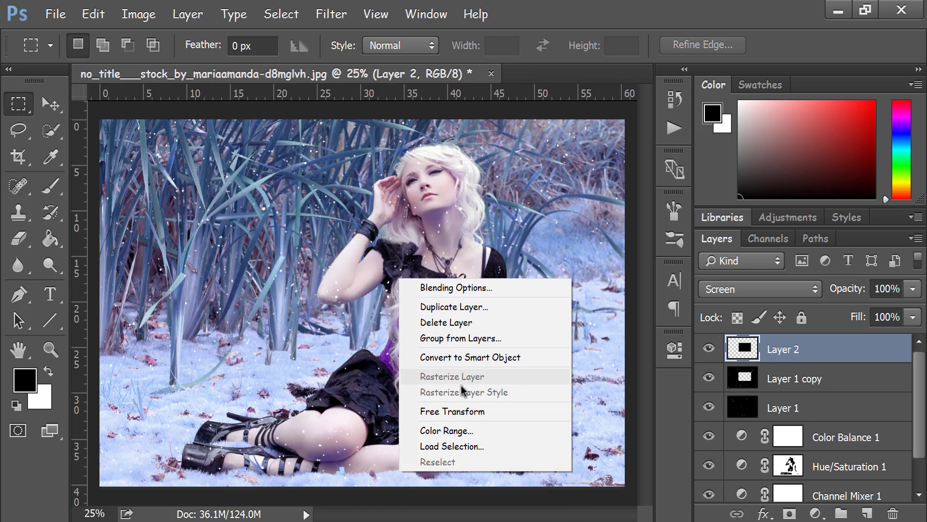
click(464, 406)
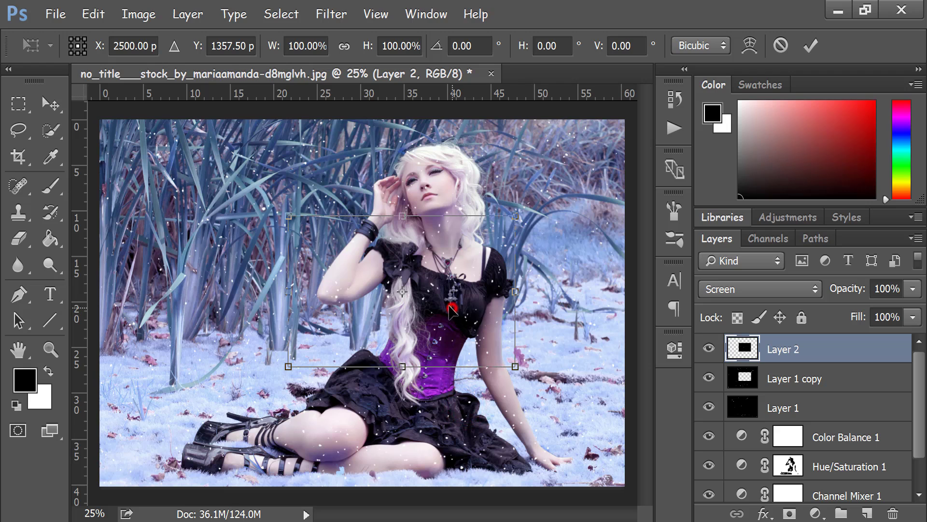
drag(387, 300, 275, 219)
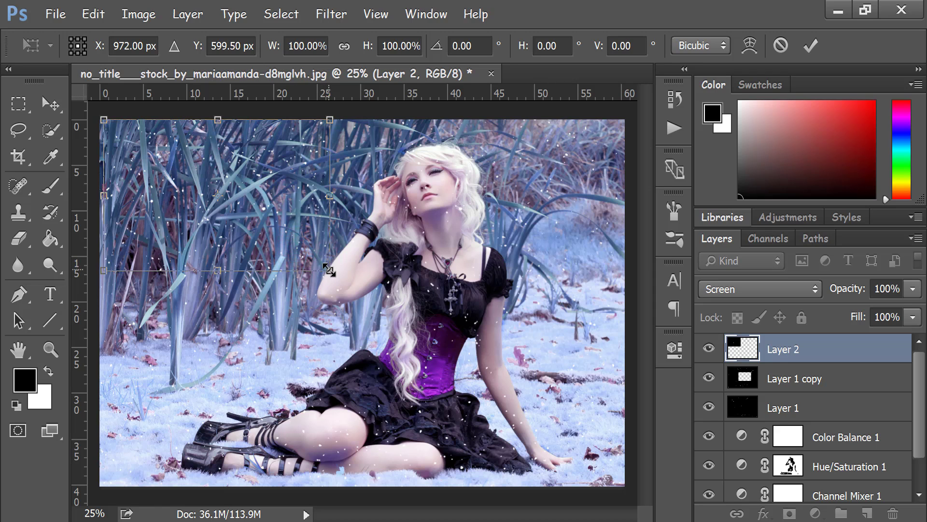
mouse_move(330, 270)
mouse_down()
mouse_move(475, 366)
mouse_move(691, 466)
mouse_move(634, 425)
mouse_up()
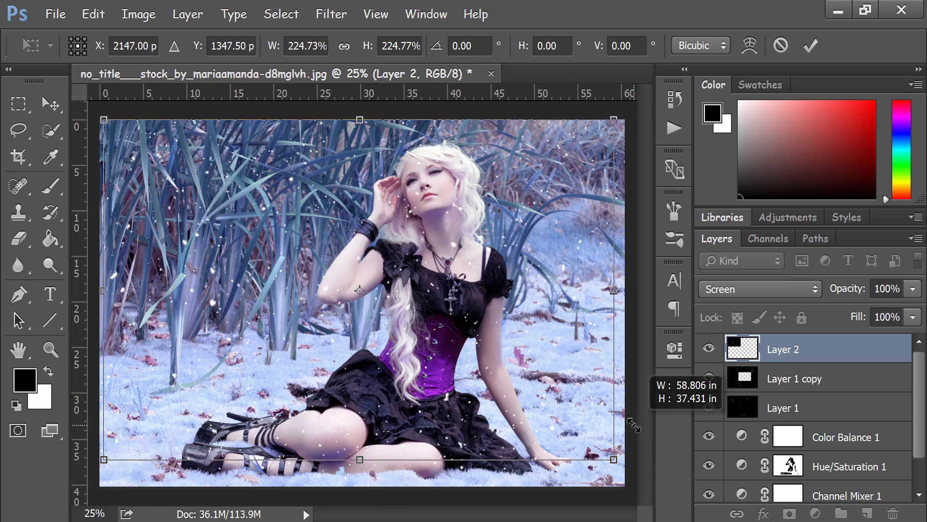
drag(633, 425, 624, 466)
drag(378, 333, 401, 341)
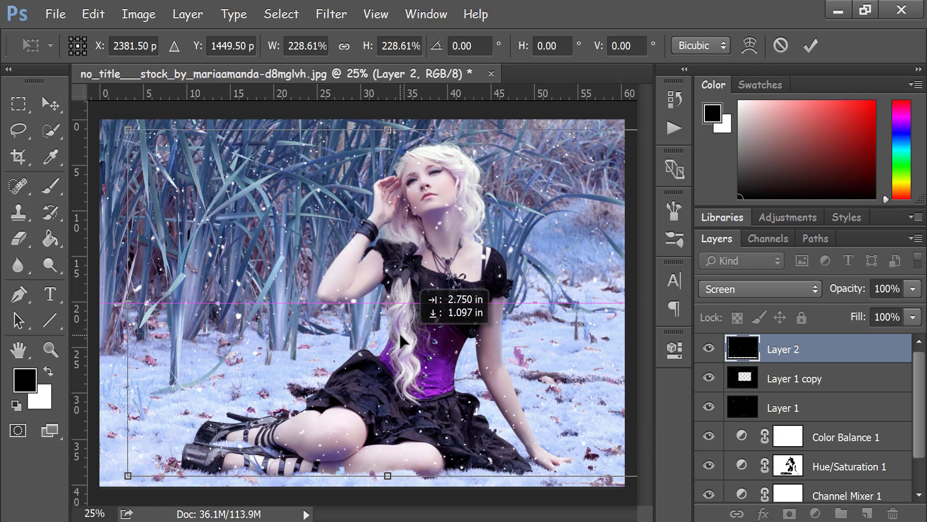
click(811, 45)
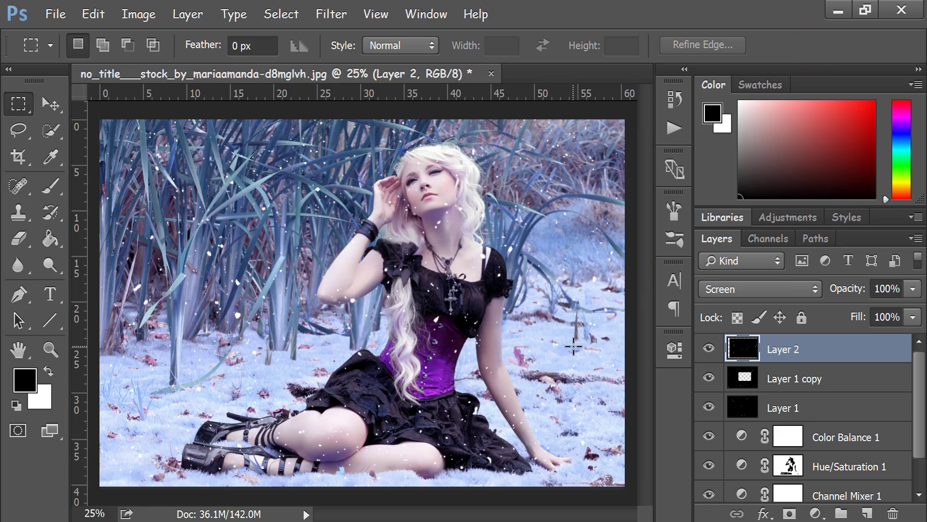
Apply a Gaussian Blur with a radius of about 7.0 pixels to Layer 2.
click(331, 14)
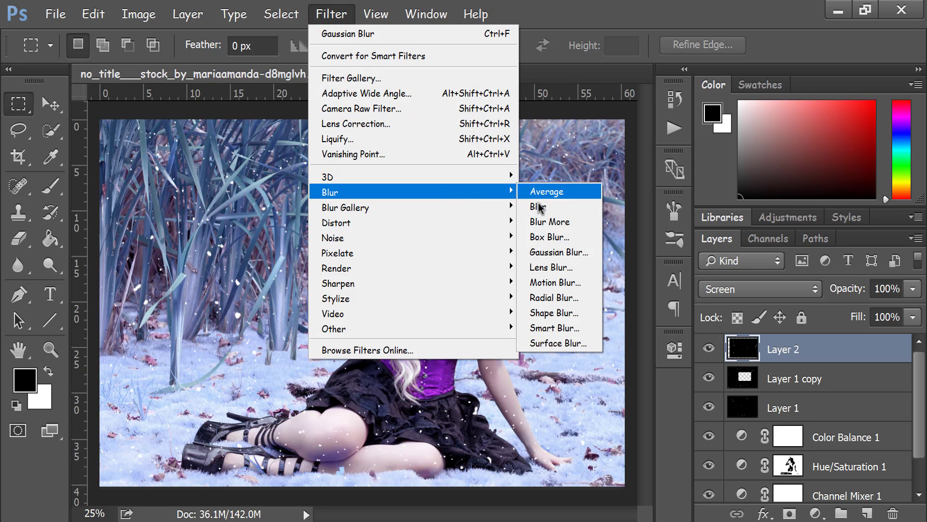
click(566, 252)
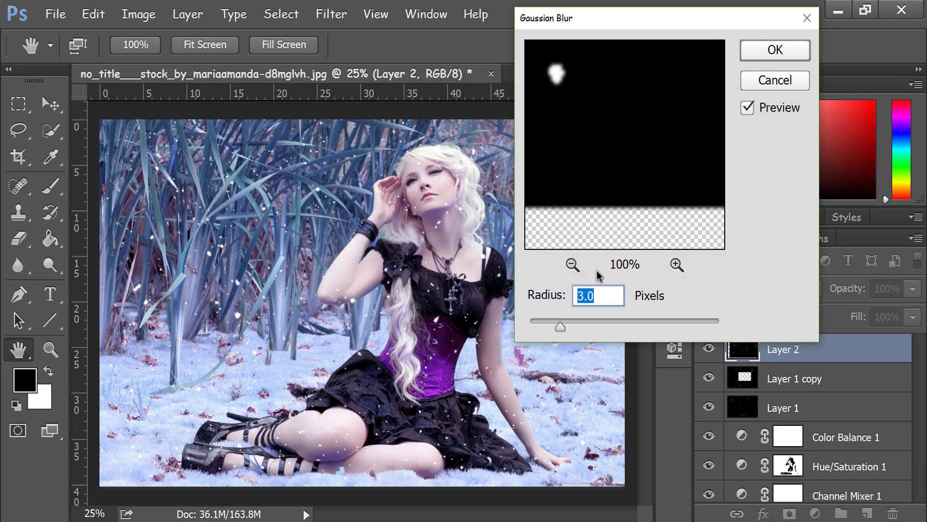
drag(562, 329, 584, 326)
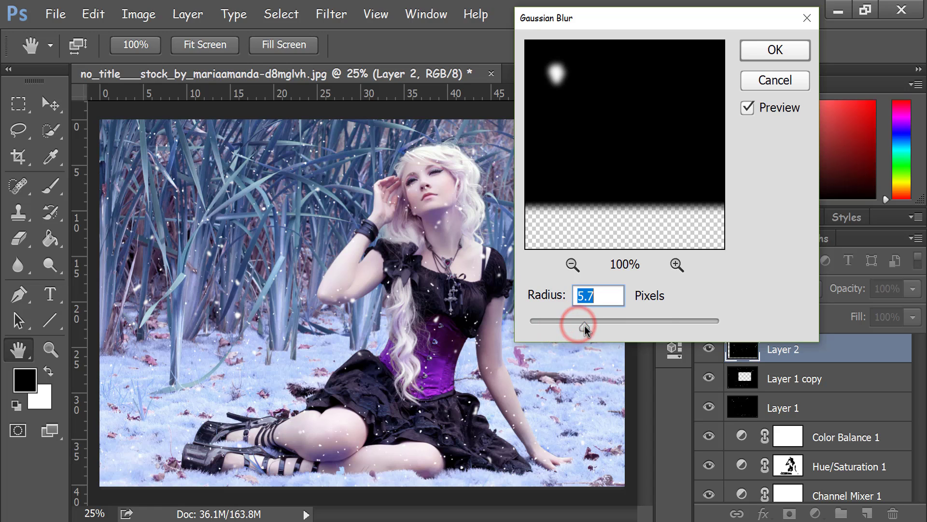
click(572, 265)
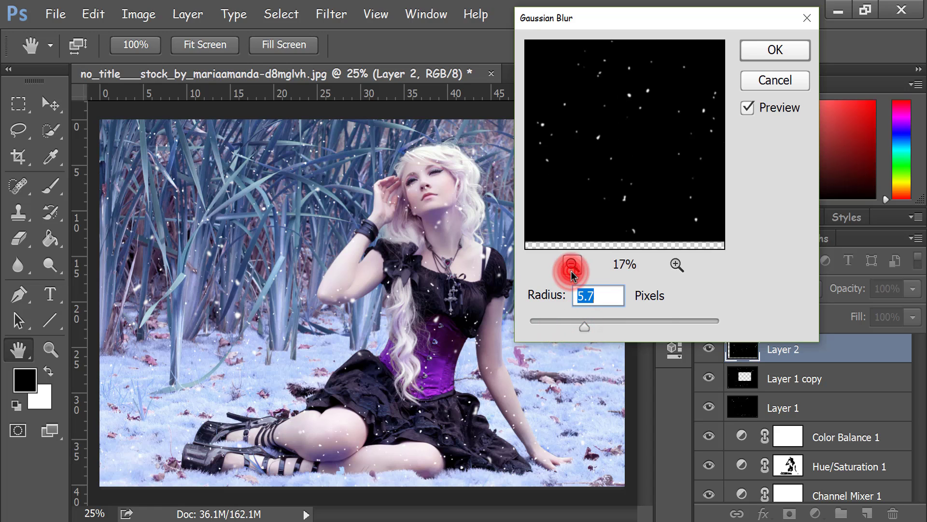
click(572, 265)
click(625, 265)
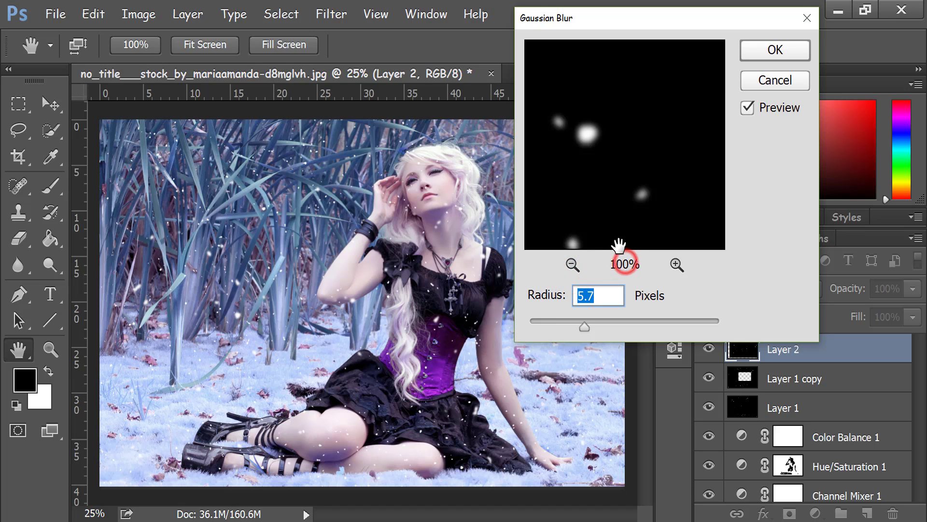
key(Down)
key(Down)
mouse_move(586, 327)
mouse_down()
mouse_move(604, 329)
mouse_move(590, 329)
mouse_up()
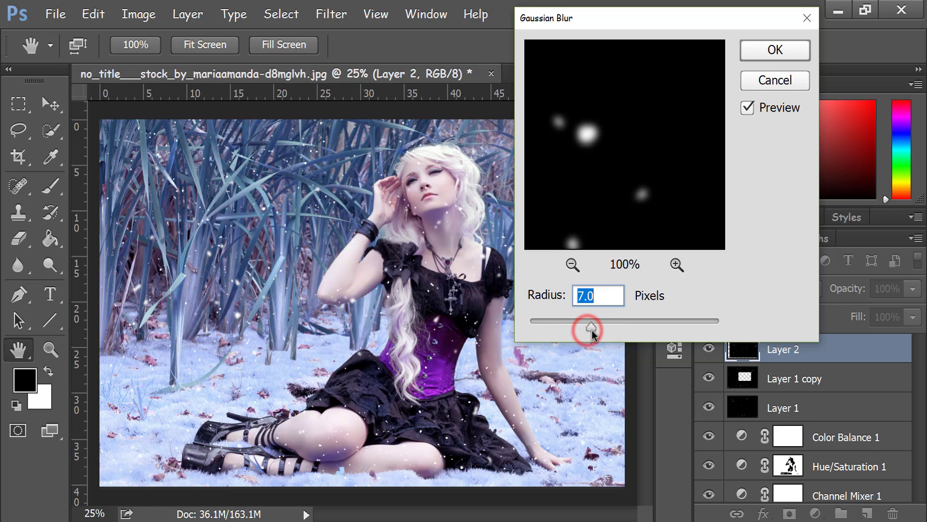
click(775, 60)
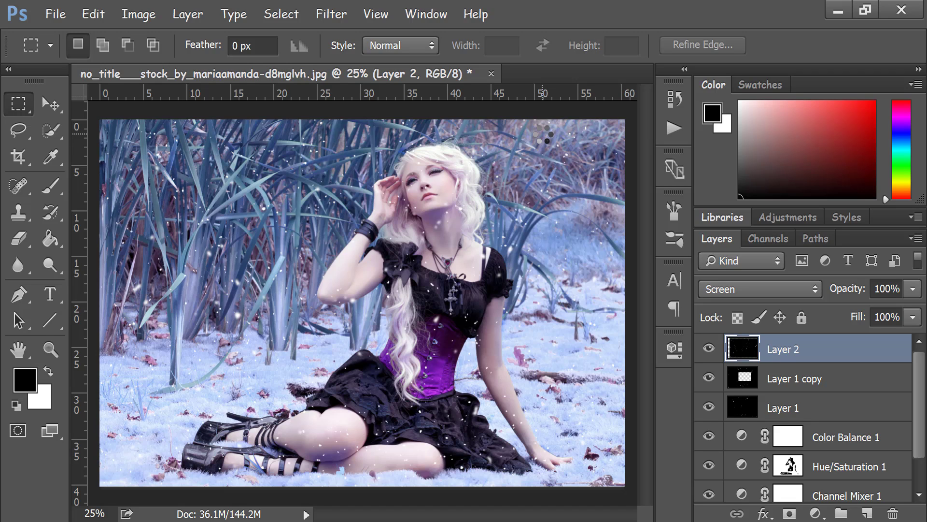
click(712, 348)
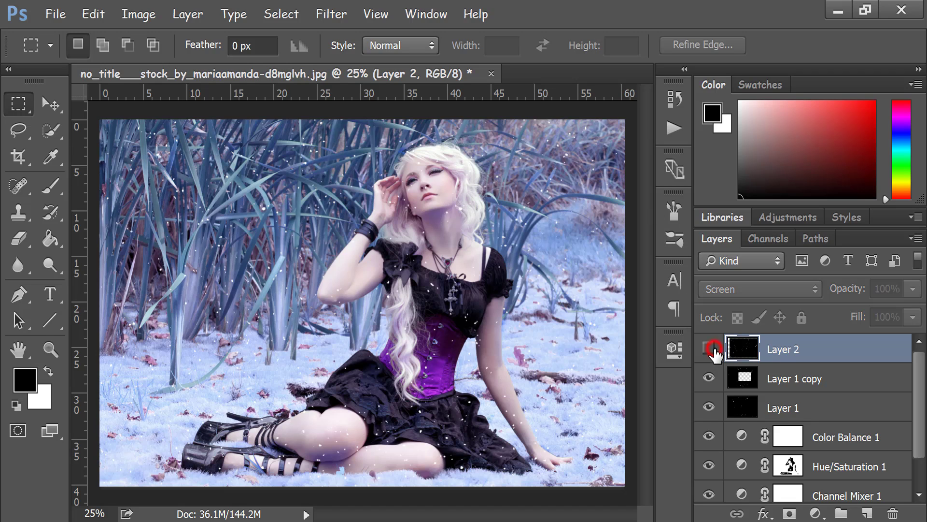
click(710, 348)
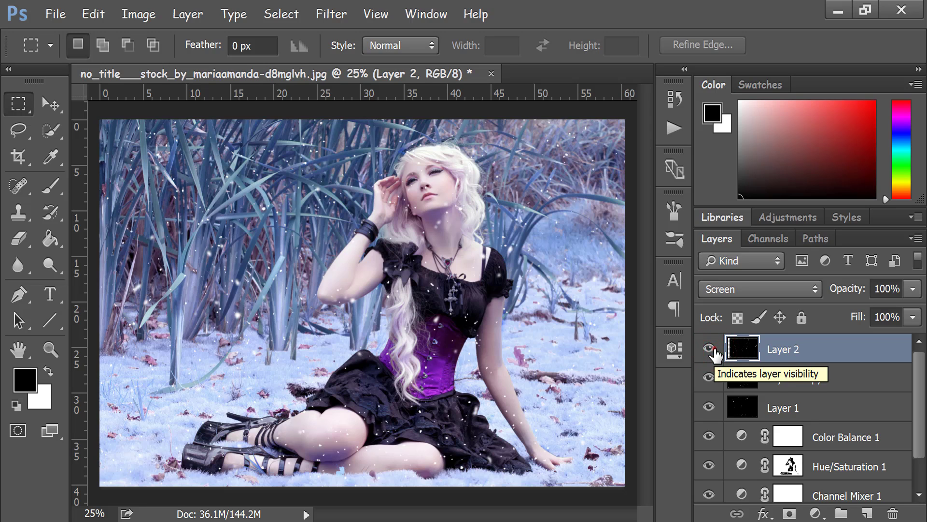
click(712, 348)
click(713, 349)
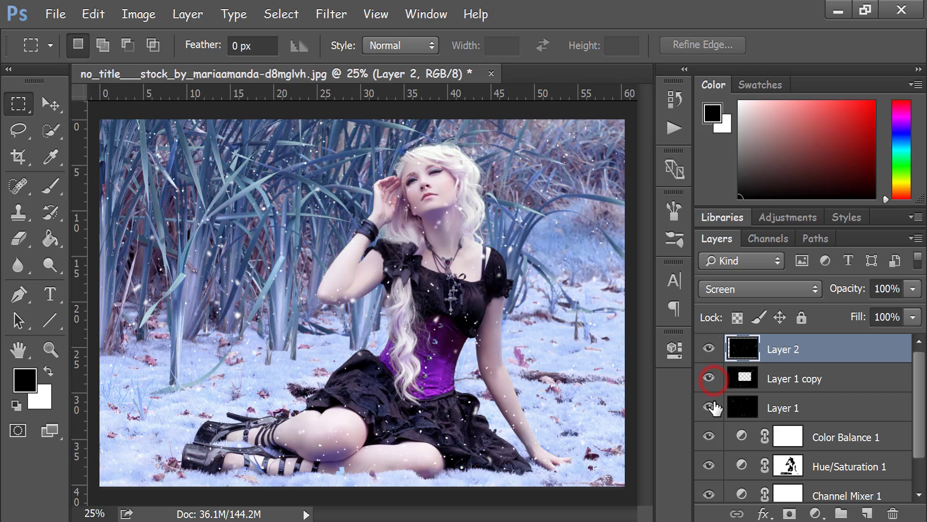
click(709, 406)
click(709, 407)
click(709, 436)
click(709, 436)
scroll(710, 437, down, 1)
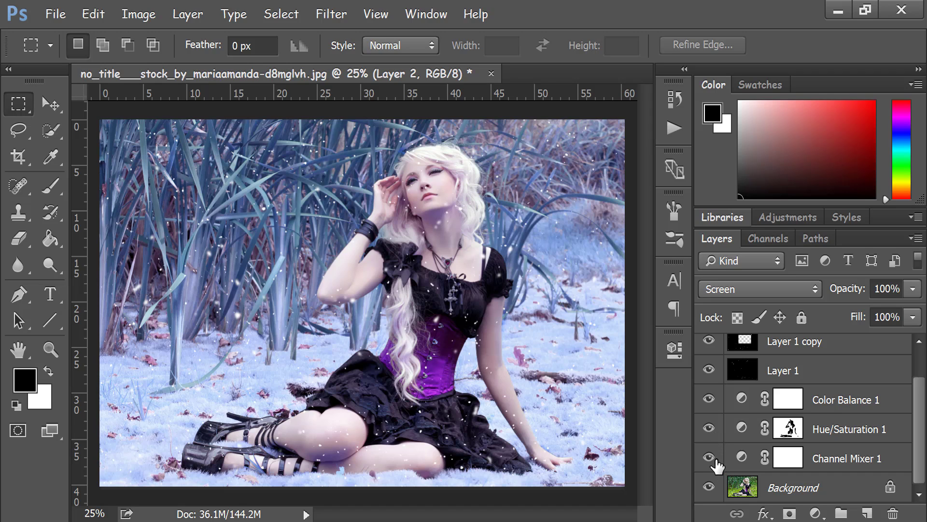
scroll(708, 447, up, 1)
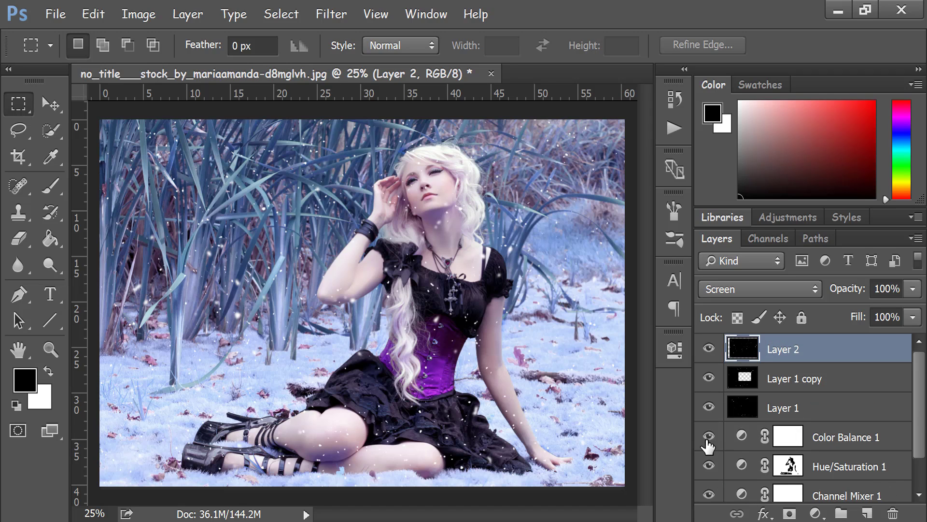